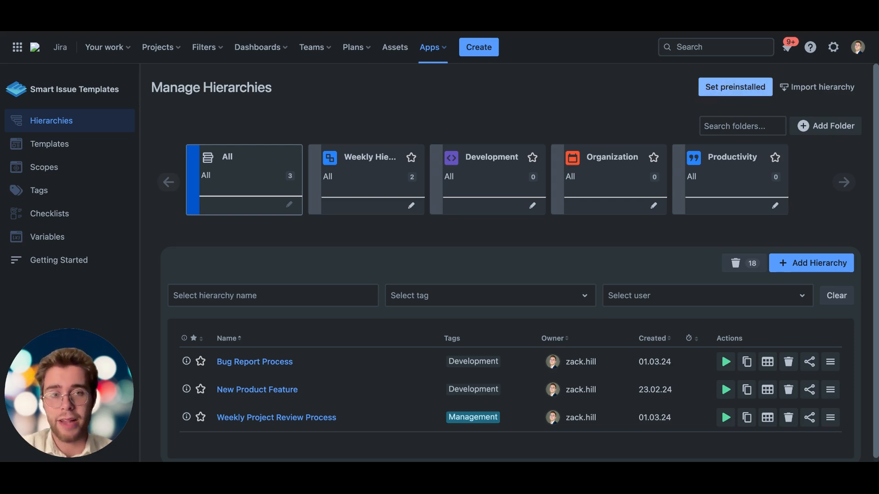
Browse the departments offered for creating preinstalled hierarchies, then dismiss the dialog without creating any
{"action": "left_click", "coordinate": [735, 87]}
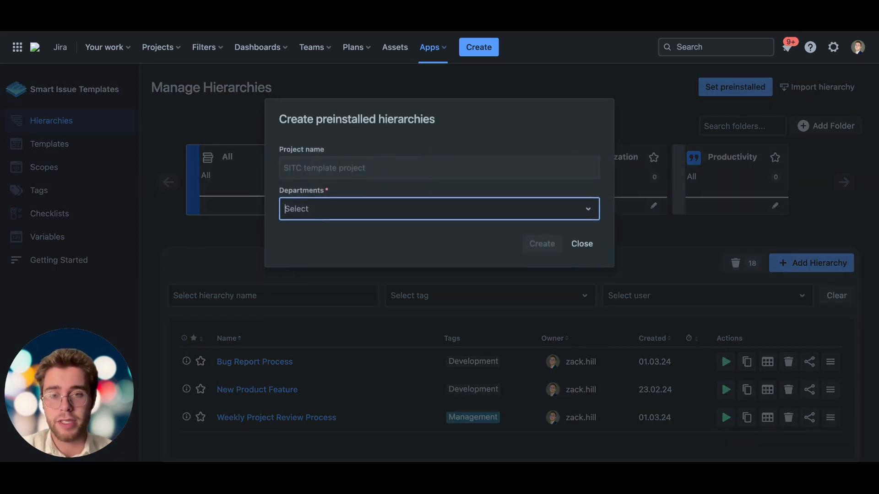
{"action": "left_click", "coordinate": [322, 210]}
{"action": "scroll", "coordinate": [353, 361], "scroll_direction": "down", "scroll_amount": 3}
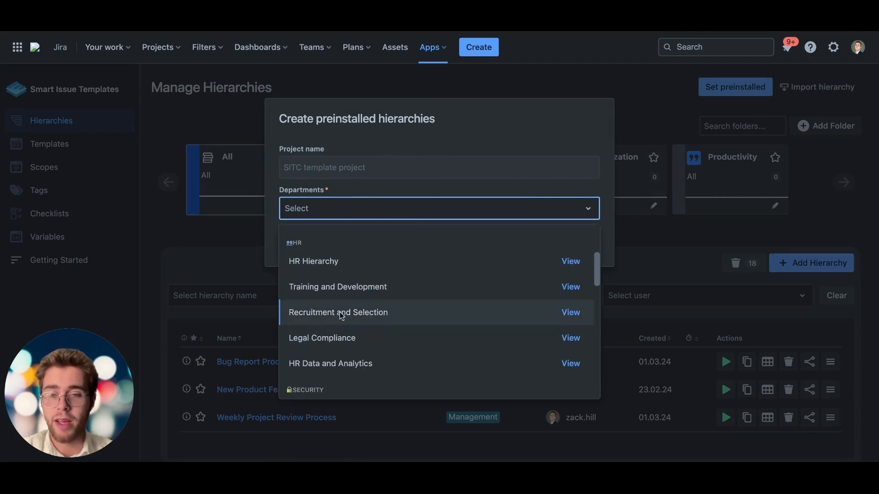
{"action": "scroll", "coordinate": [341, 315], "scroll_direction": "down", "scroll_amount": 10}
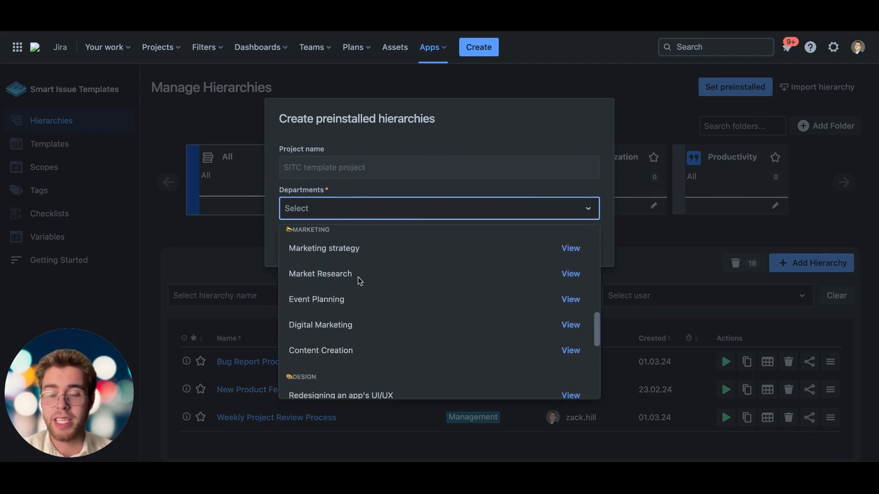
{"action": "scroll", "coordinate": [358, 276], "scroll_direction": "down", "scroll_amount": 1}
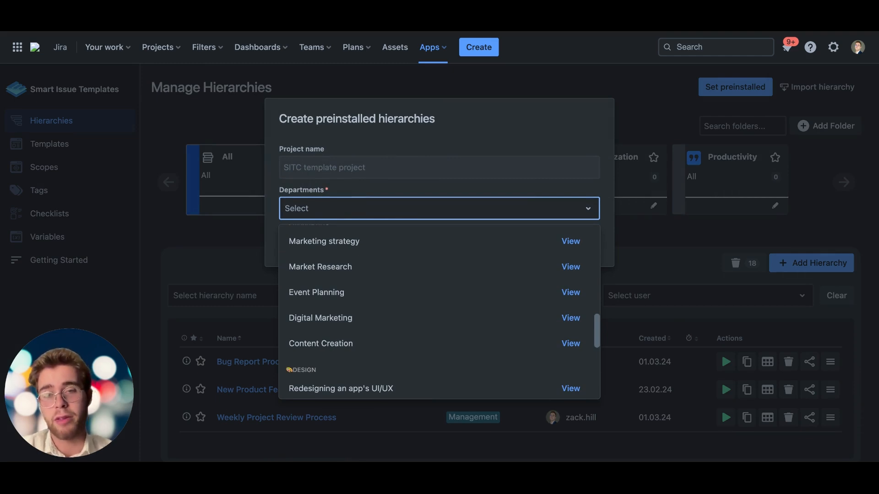
{"action": "left_click", "coordinate": [628, 124]}
{"action": "left_click", "coordinate": [581, 254]}
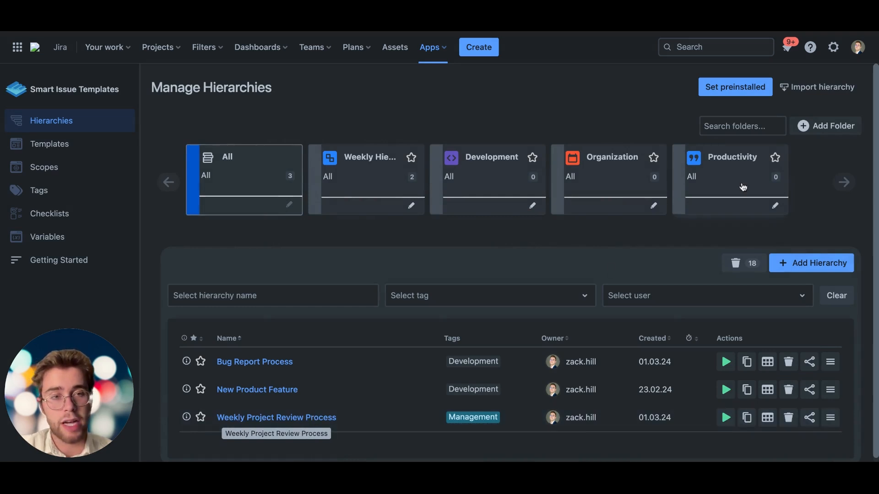
View the file upload stage of the hierarchy import, then cancel it without choosing a file
{"action": "left_click", "coordinate": [803, 86]}
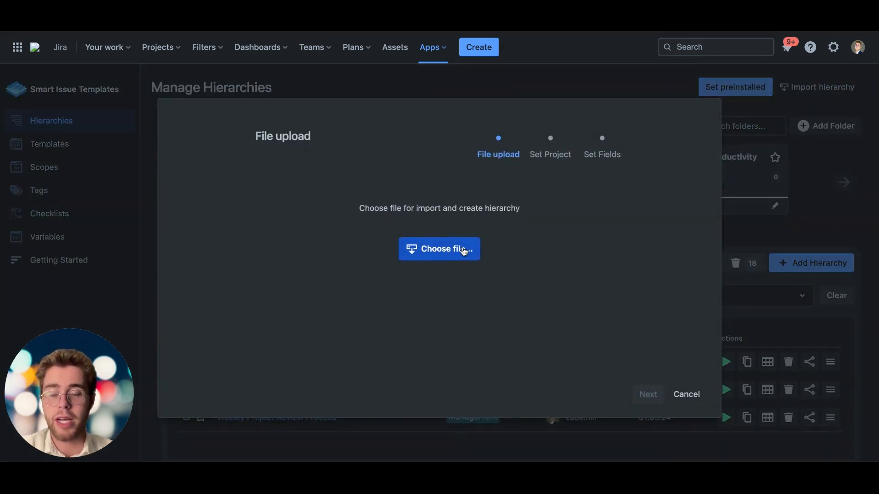
{"action": "left_click", "coordinate": [682, 395]}
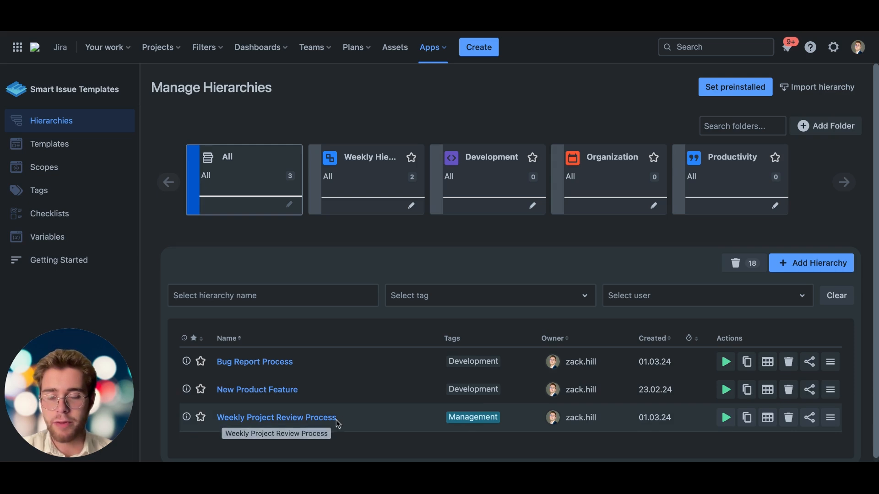
Open the Weekly Project Review Process hierarchy for editing and correct "hierarch" to "hierarchy" in its description
{"action": "left_click", "coordinate": [314, 418]}
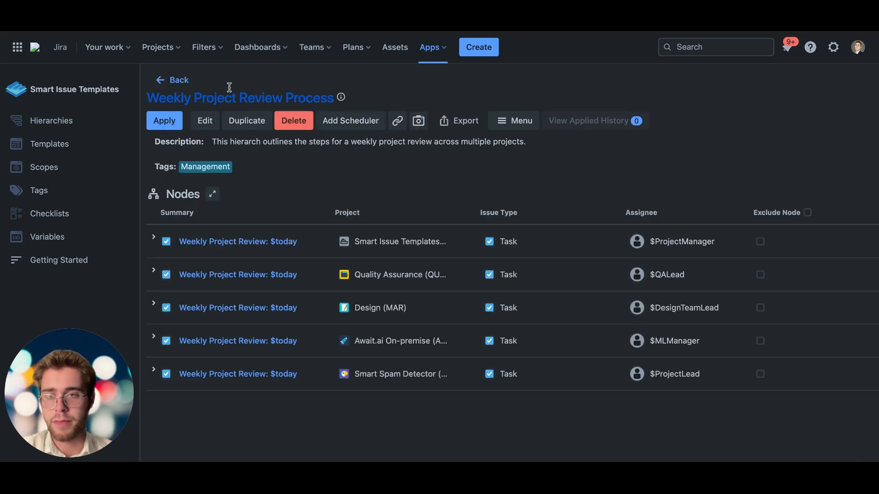
{"action": "left_click", "coordinate": [204, 123]}
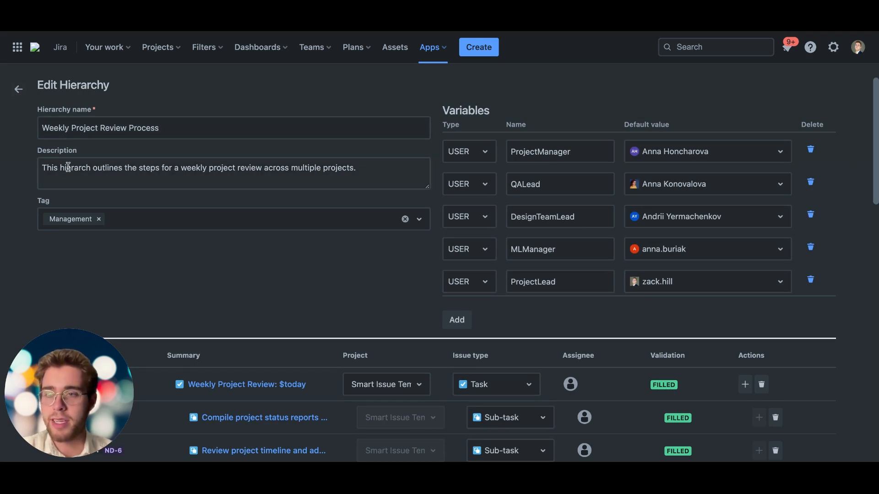
{"action": "left_click", "coordinate": [90, 168]}
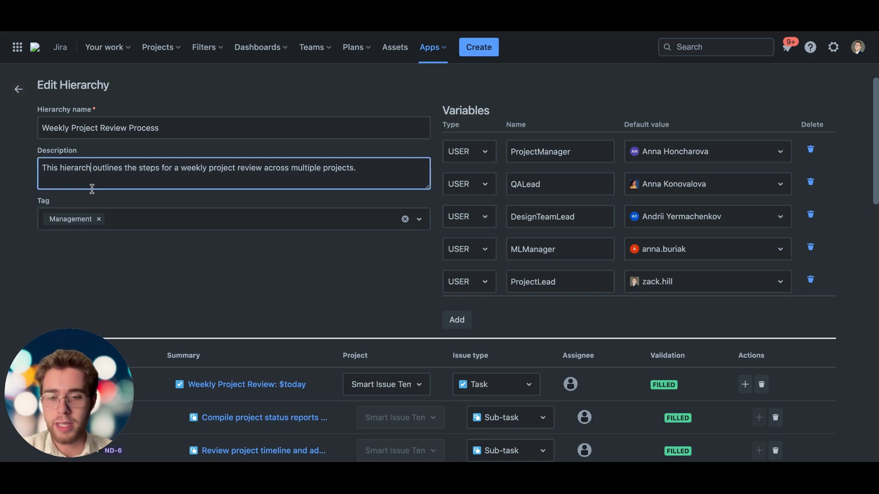
{"action": "type", "text": "y"}
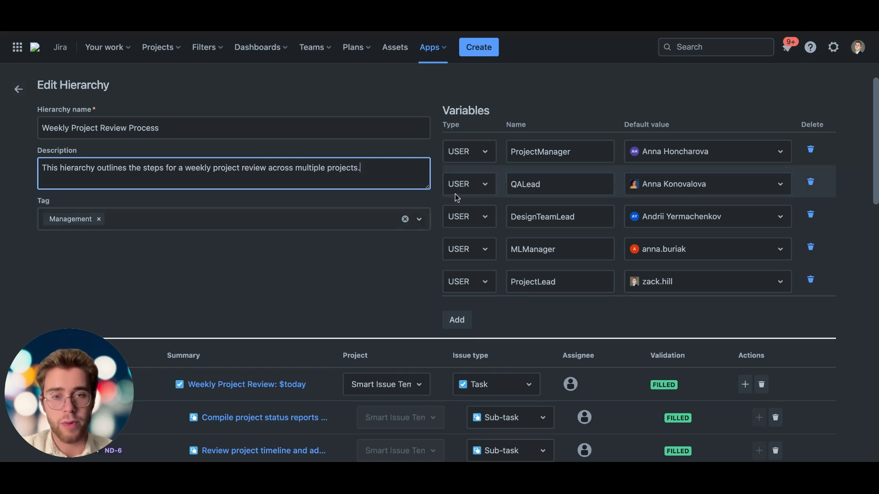
Set the default value of the ProjectManager variable to the same user as DesignTeamLead
{"action": "scroll", "coordinate": [455, 194], "scroll_direction": "down", "scroll_amount": 1}
{"action": "scroll", "coordinate": [455, 196], "scroll_direction": "up", "scroll_amount": 1}
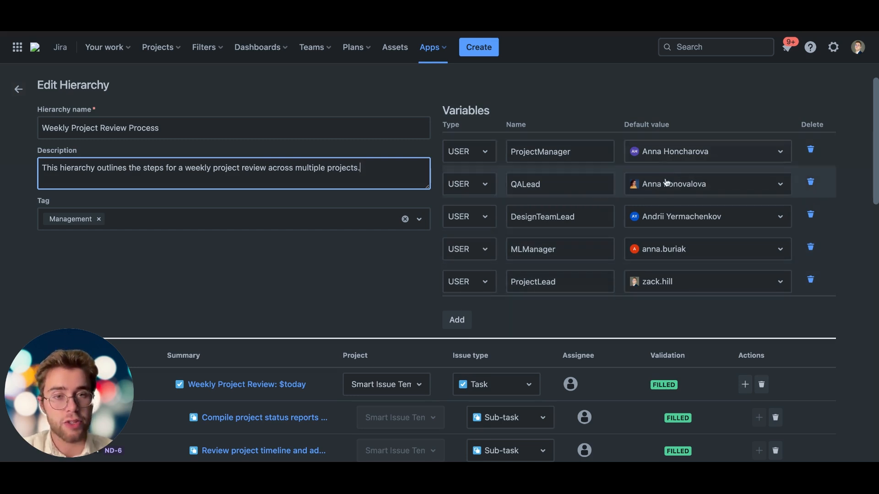
{"action": "left_click", "coordinate": [684, 159]}
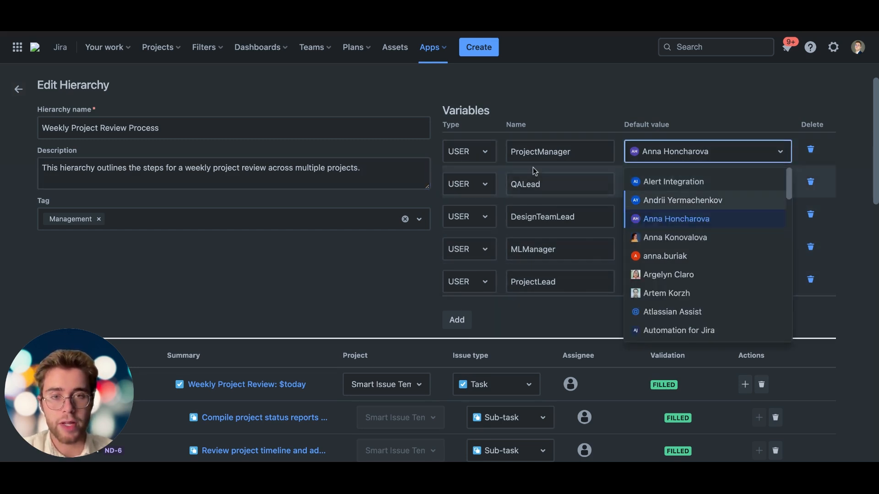
{"action": "left_click", "coordinate": [669, 201]}
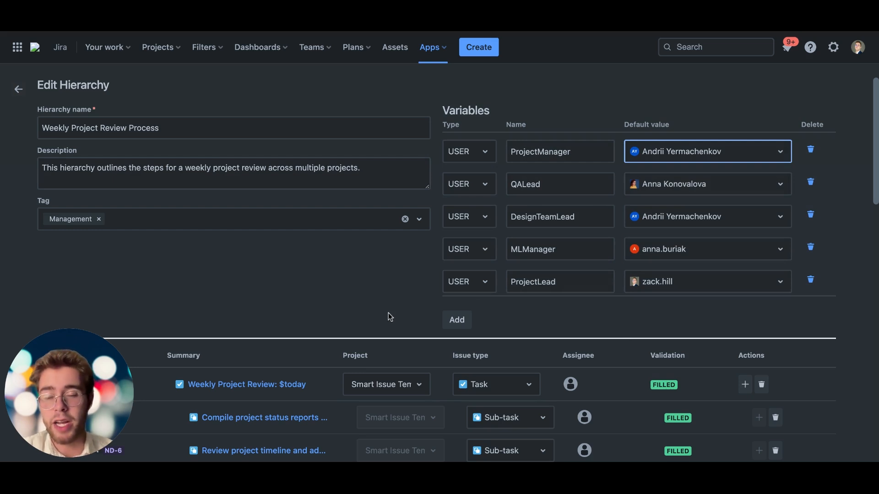
Examine the hierarchy's variables and its weekly review tasks with their sub-tasks, projects and issue types
{"action": "scroll", "coordinate": [389, 316], "scroll_direction": "down", "scroll_amount": 3}
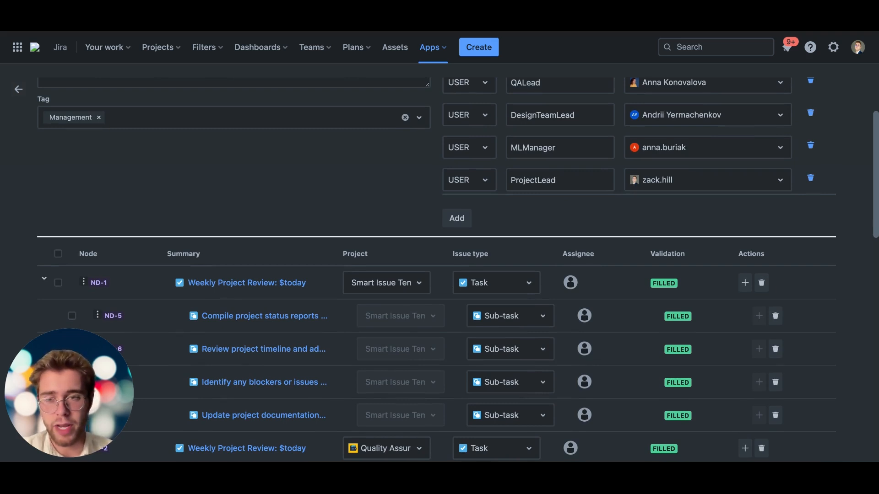
{"action": "scroll", "coordinate": [435, 270], "scroll_direction": "down", "scroll_amount": 3}
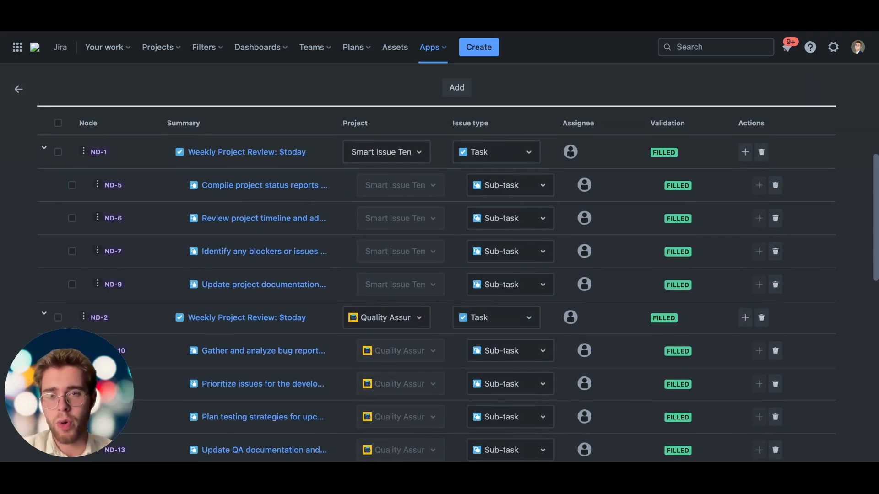
{"action": "scroll", "coordinate": [435, 270], "scroll_direction": "up", "scroll_amount": 5}
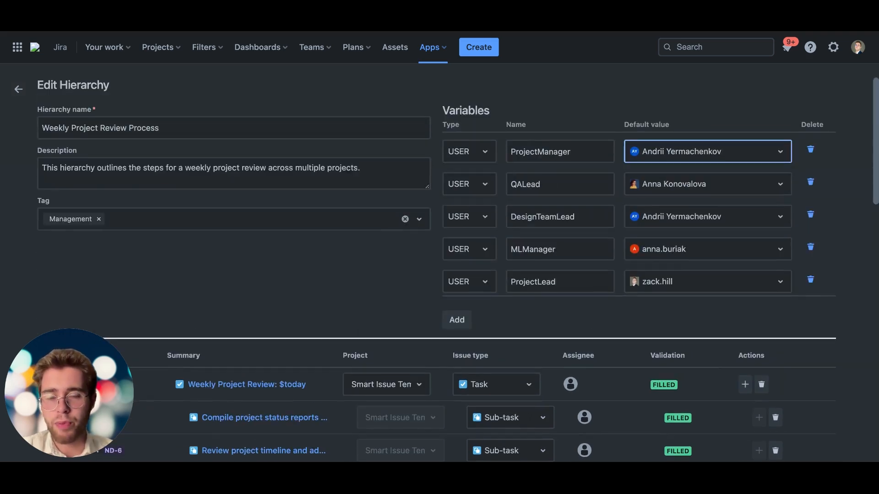
{"action": "scroll", "coordinate": [435, 270], "scroll_direction": "down", "scroll_amount": 4}
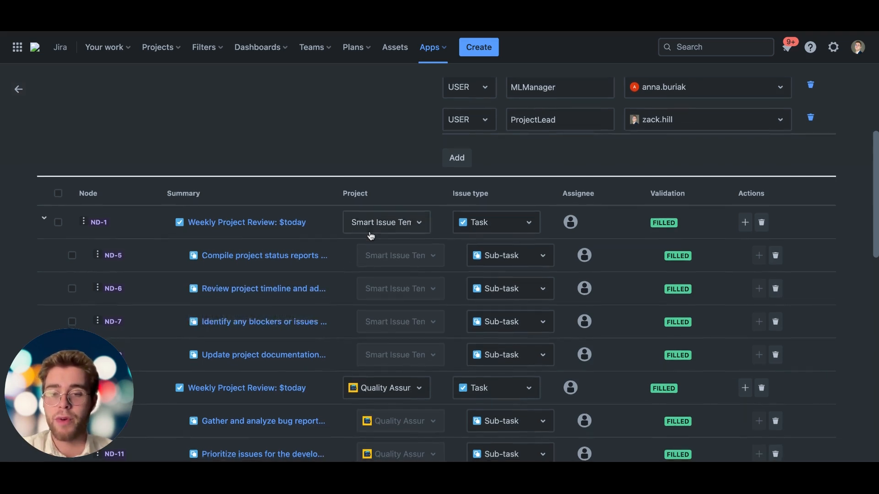
{"action": "scroll", "coordinate": [373, 238], "scroll_direction": "down", "scroll_amount": 3}
{"action": "scroll", "coordinate": [377, 248], "scroll_direction": "down", "scroll_amount": 9}
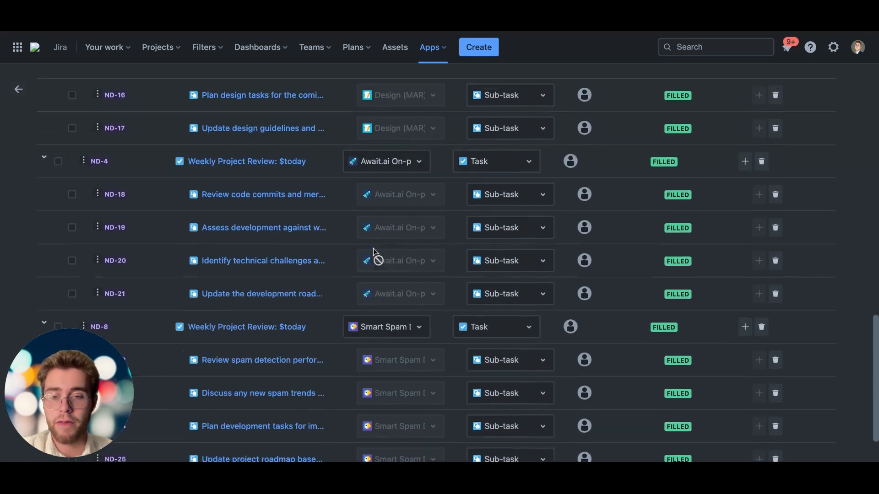
{"action": "scroll", "coordinate": [367, 280], "scroll_direction": "up", "scroll_amount": 12}
{"action": "scroll", "coordinate": [366, 282], "scroll_direction": "down", "scroll_amount": 3}
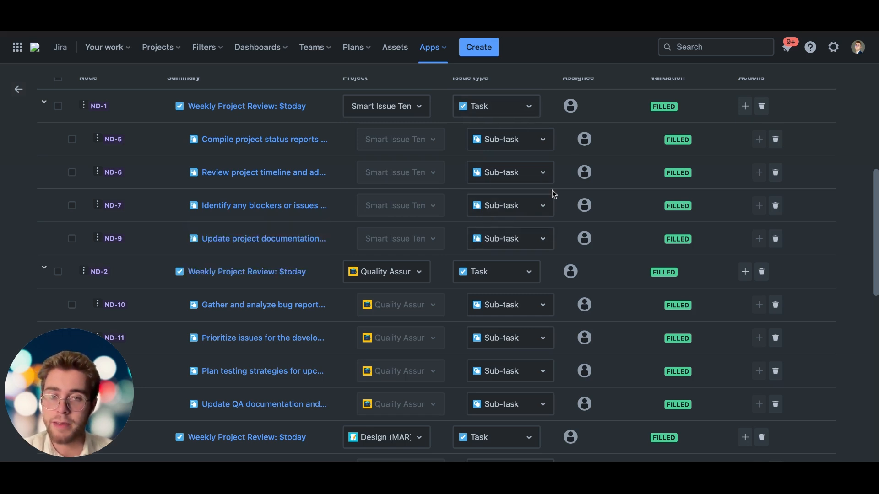
{"action": "scroll", "coordinate": [583, 193], "scroll_direction": "up", "scroll_amount": 6}
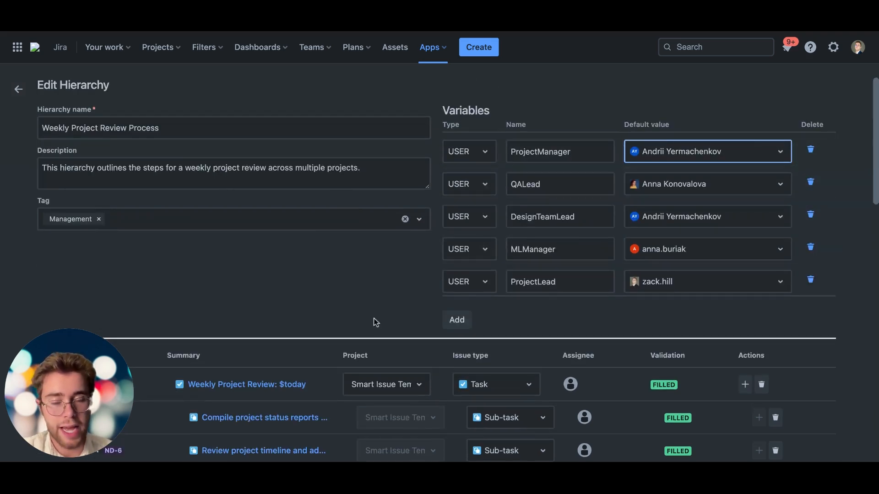
Open the first review task, node ND-1, enter the trial text "mcmcmc" as its description, and clear it again
{"action": "scroll", "coordinate": [358, 328], "scroll_direction": "down", "scroll_amount": 2}
{"action": "scroll", "coordinate": [359, 328], "scroll_direction": "down", "scroll_amount": 2}
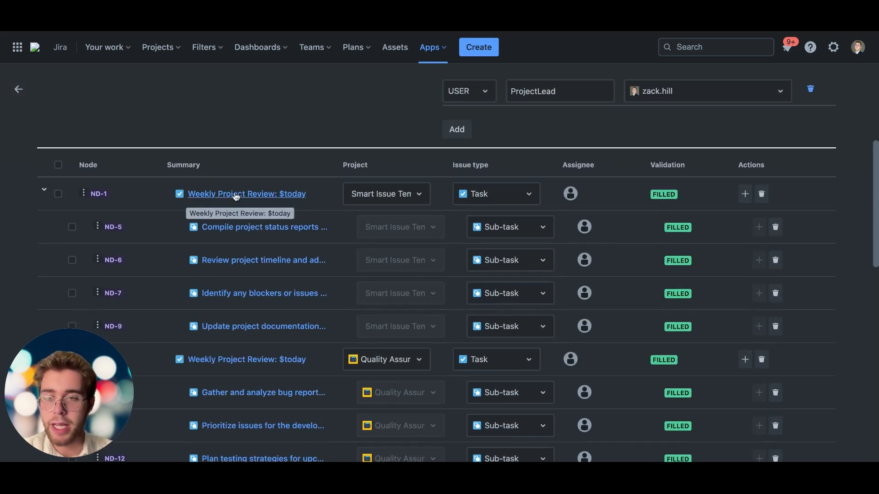
{"action": "left_click", "coordinate": [255, 194]}
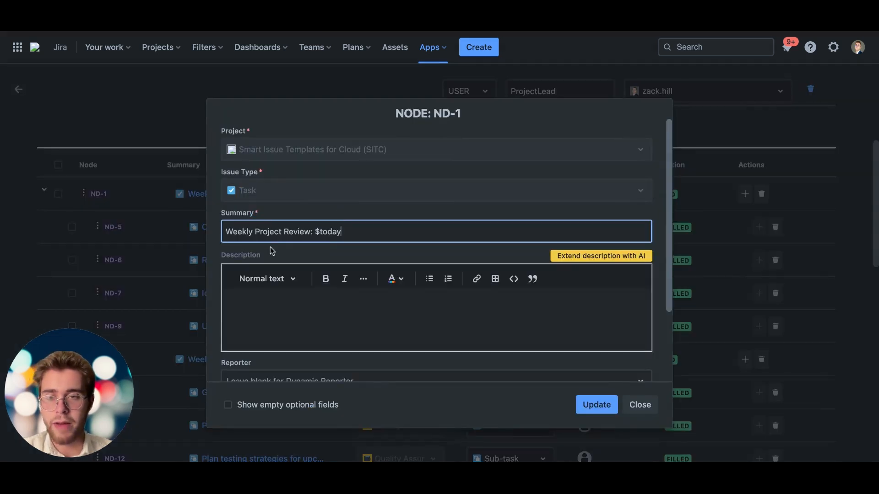
{"action": "scroll", "coordinate": [274, 280], "scroll_direction": "down", "scroll_amount": 1}
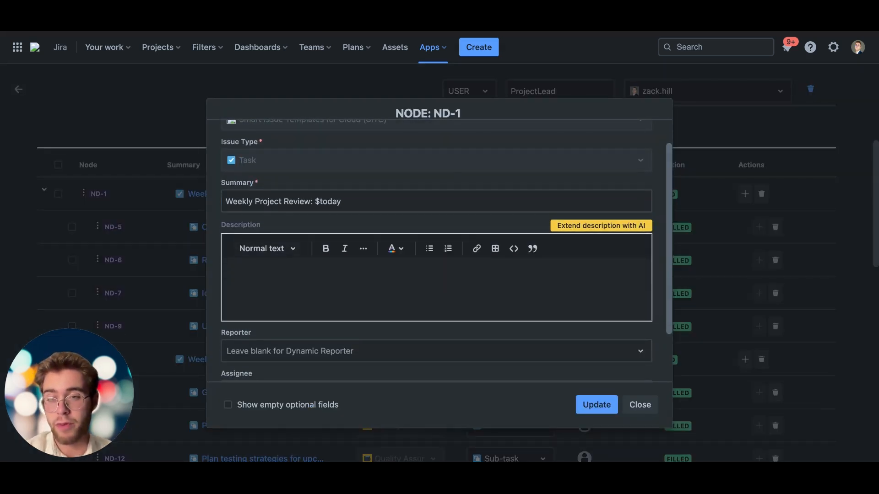
{"action": "type", "text": "mcmcmc"}
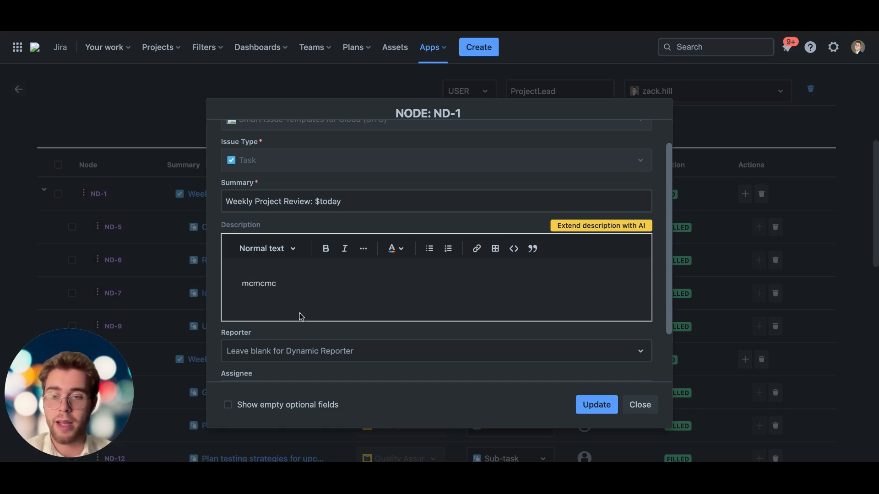
{"action": "key", "text": "ctrl+a"}
{"action": "key", "text": "BackSpace"}
Try changing node ND-1's priority to Medium and then to Low
{"action": "scroll", "coordinate": [284, 288], "scroll_direction": "down", "scroll_amount": 2}
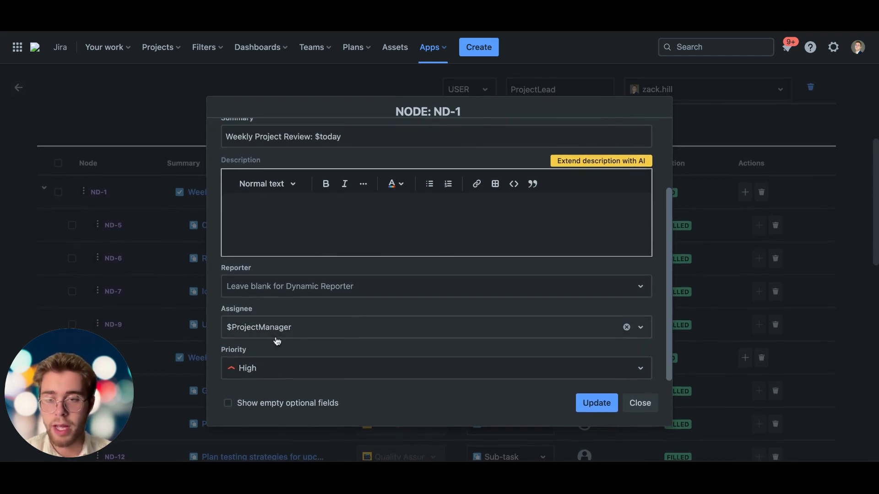
{"action": "left_click", "coordinate": [255, 375]}
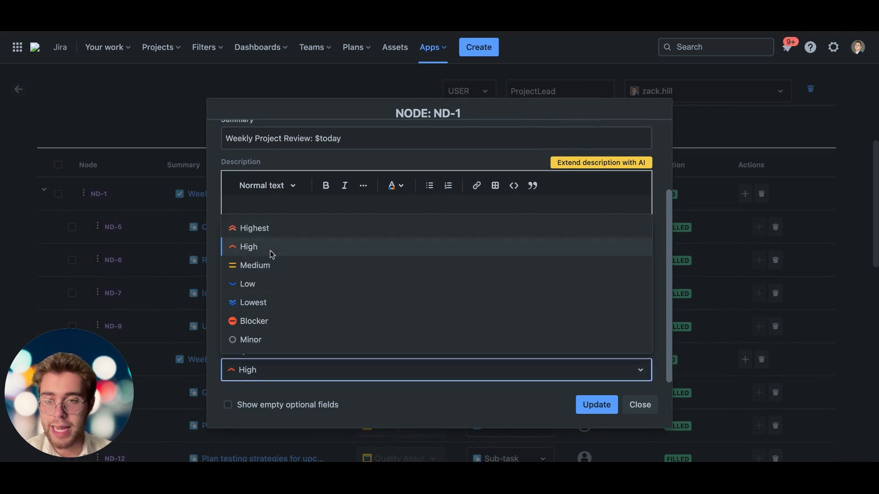
{"action": "left_click", "coordinate": [258, 264]}
{"action": "left_click", "coordinate": [251, 378]}
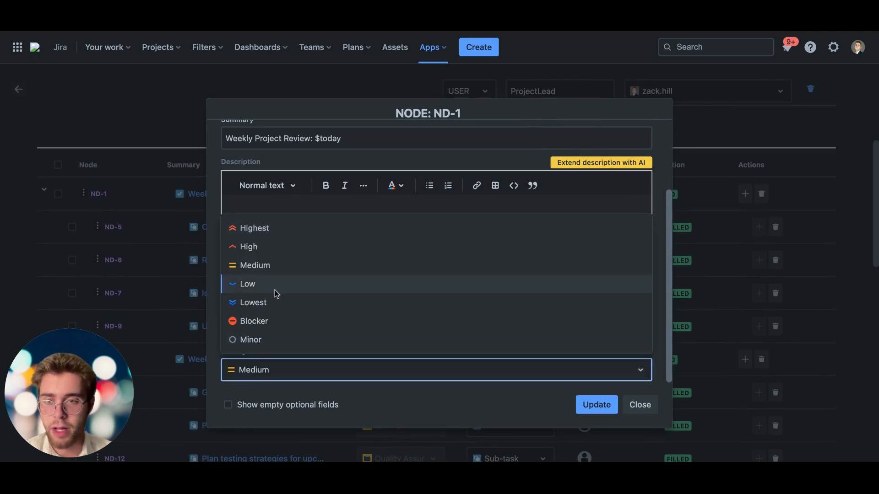
{"action": "left_click", "coordinate": [274, 283]}
Show node ND-1's empty optional fields, review them and the available checklists, and close the node without updating it
{"action": "left_click", "coordinate": [229, 406]}
{"action": "scroll", "coordinate": [284, 373], "scroll_direction": "down", "scroll_amount": 5}
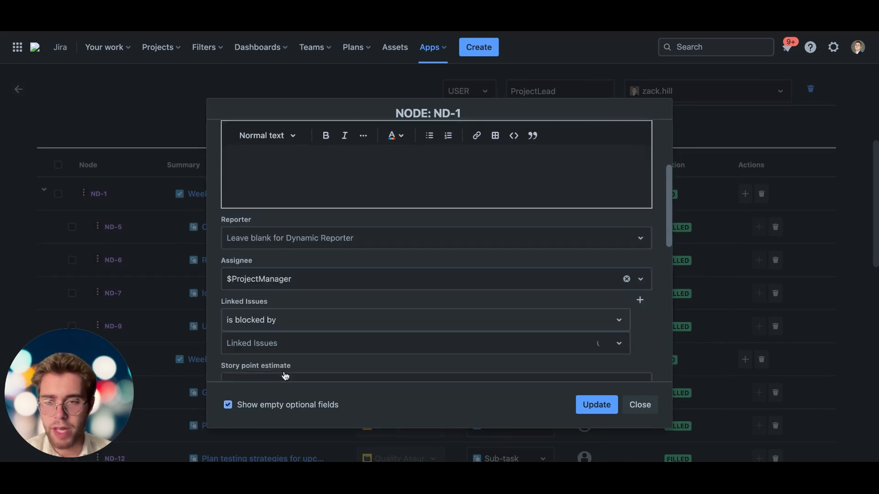
{"action": "scroll", "coordinate": [285, 297], "scroll_direction": "down", "scroll_amount": 3}
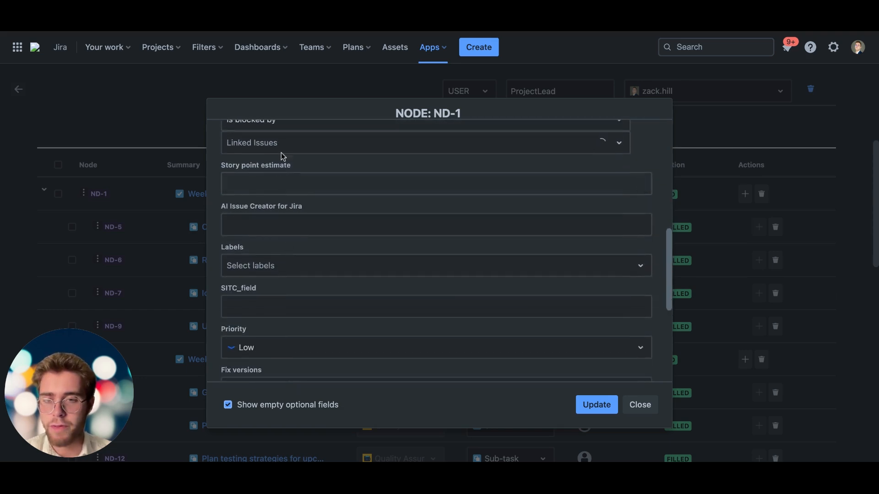
{"action": "scroll", "coordinate": [267, 317], "scroll_direction": "down", "scroll_amount": 1}
{"action": "scroll", "coordinate": [267, 317], "scroll_direction": "down", "scroll_amount": 1}
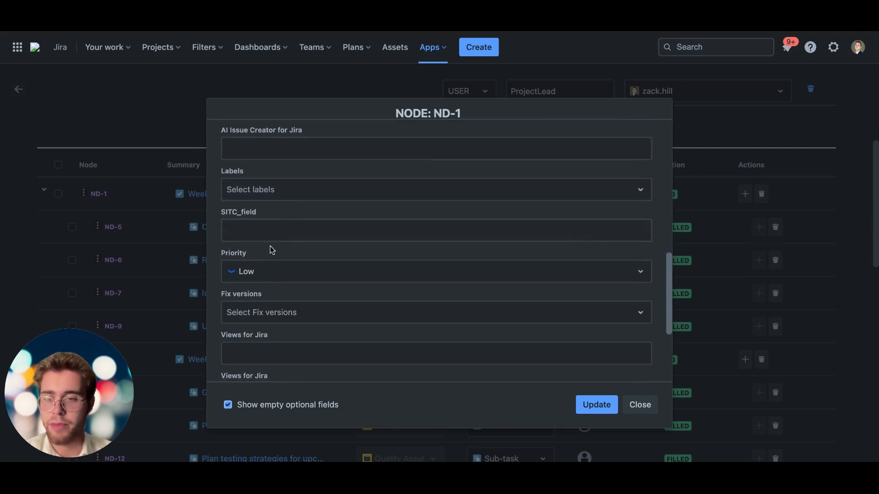
{"action": "scroll", "coordinate": [270, 249], "scroll_direction": "down", "scroll_amount": 3}
{"action": "scroll", "coordinate": [262, 306], "scroll_direction": "down", "scroll_amount": 10}
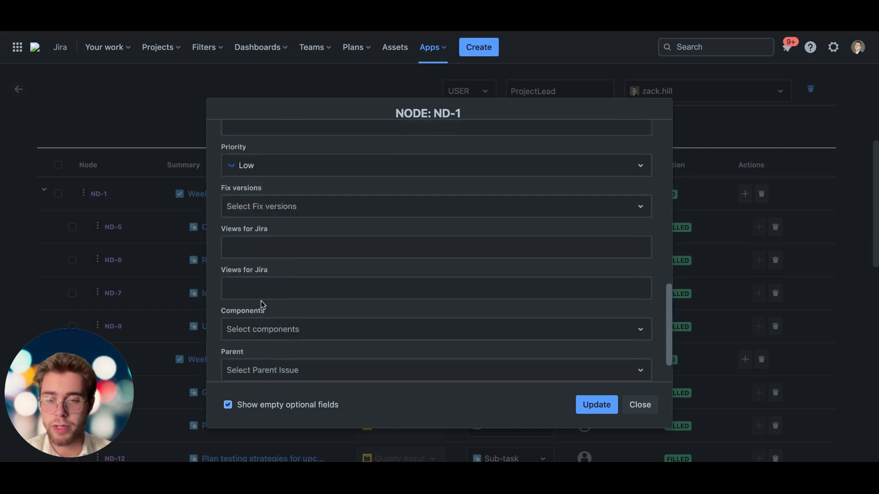
{"action": "left_click", "coordinate": [247, 370]}
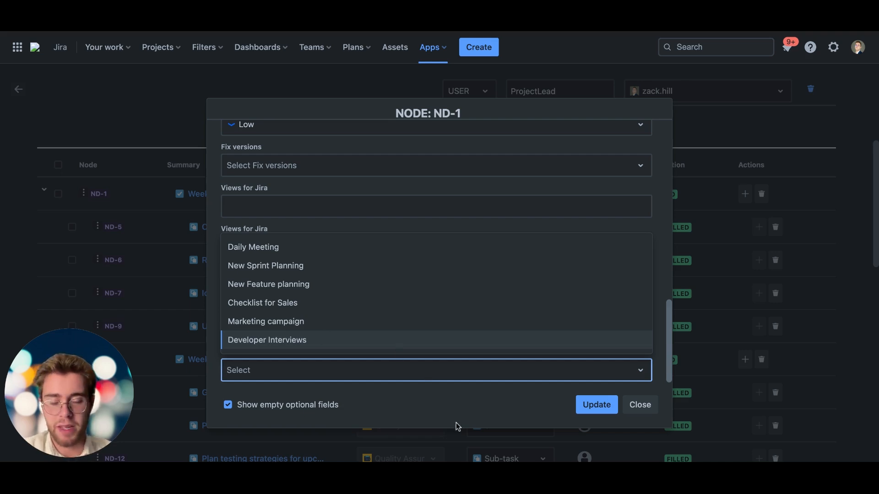
{"action": "left_click", "coordinate": [544, 406]}
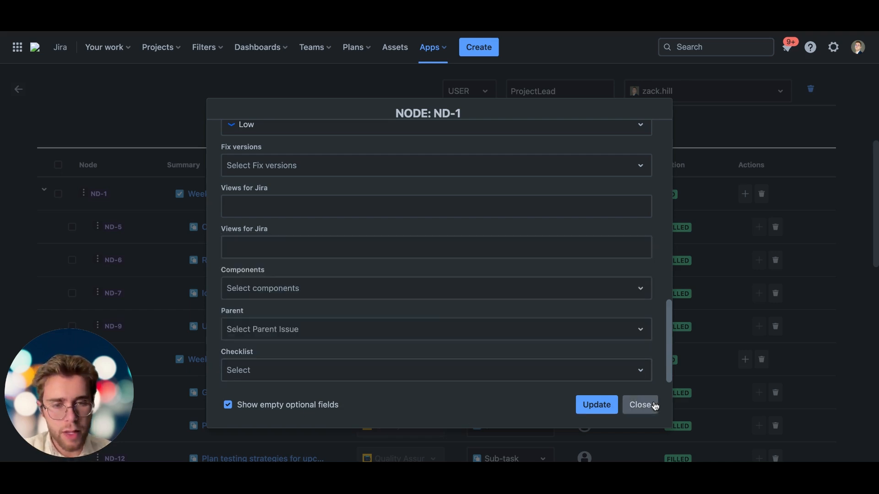
{"action": "left_click", "coordinate": [646, 405]}
{"action": "scroll", "coordinate": [337, 335], "scroll_direction": "down", "scroll_amount": 6}
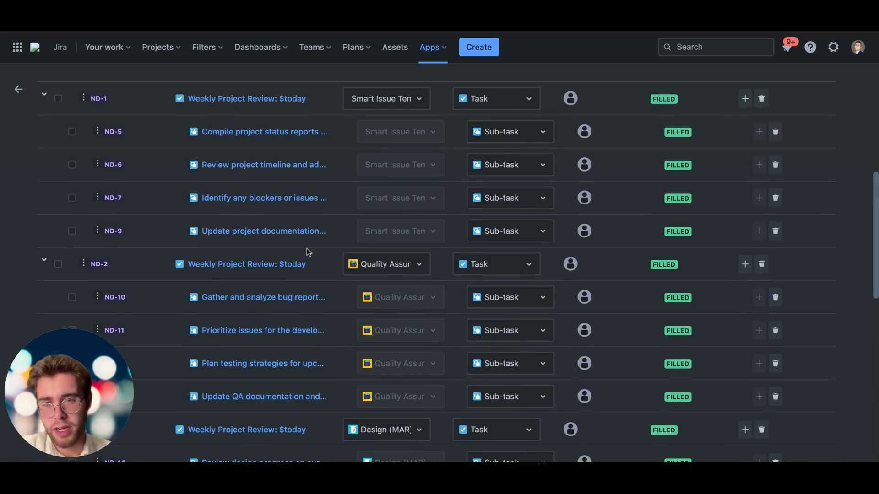
Examine the weekly review tasks of every project in the hierarchy, including their sub-task summaries and assignees
{"action": "scroll", "coordinate": [297, 180], "scroll_direction": "down", "scroll_amount": 1}
{"action": "scroll", "coordinate": [300, 161], "scroll_direction": "up", "scroll_amount": 1}
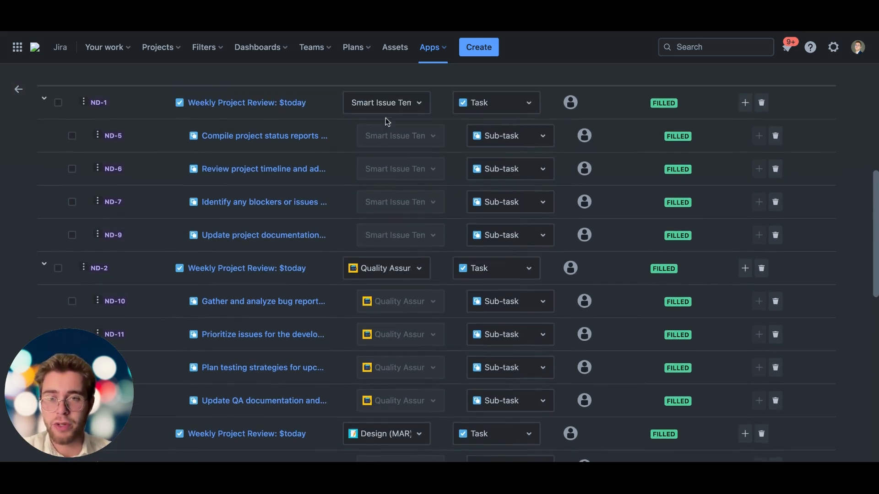
{"action": "scroll", "coordinate": [398, 212], "scroll_direction": "down", "scroll_amount": 2}
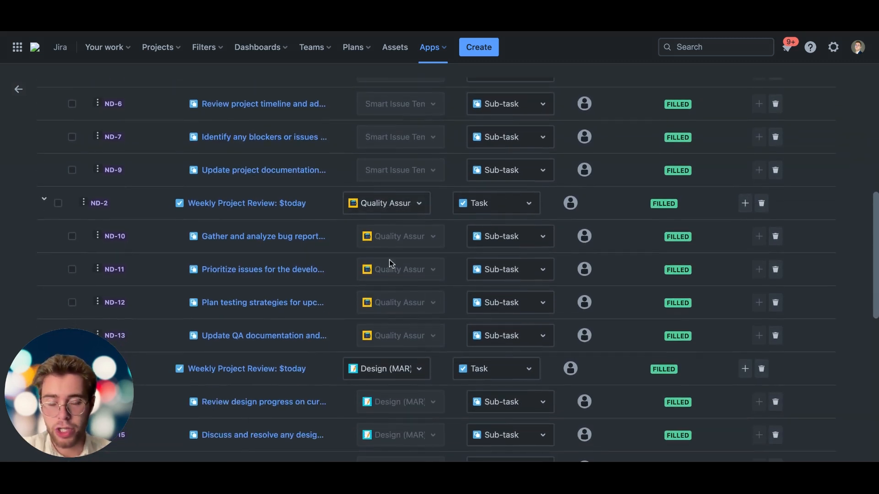
{"action": "scroll", "coordinate": [391, 262], "scroll_direction": "down", "scroll_amount": 2}
{"action": "scroll", "coordinate": [398, 309], "scroll_direction": "down", "scroll_amount": 8}
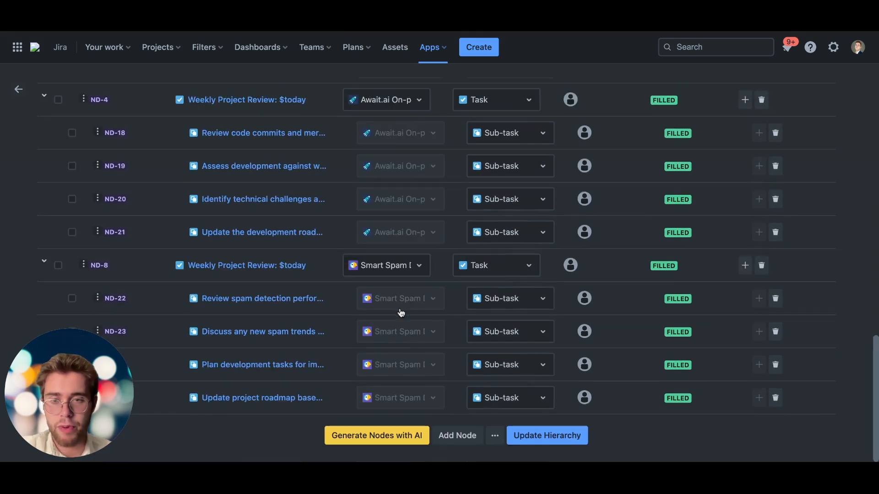
{"action": "scroll", "coordinate": [401, 313], "scroll_direction": "up", "scroll_amount": 2}
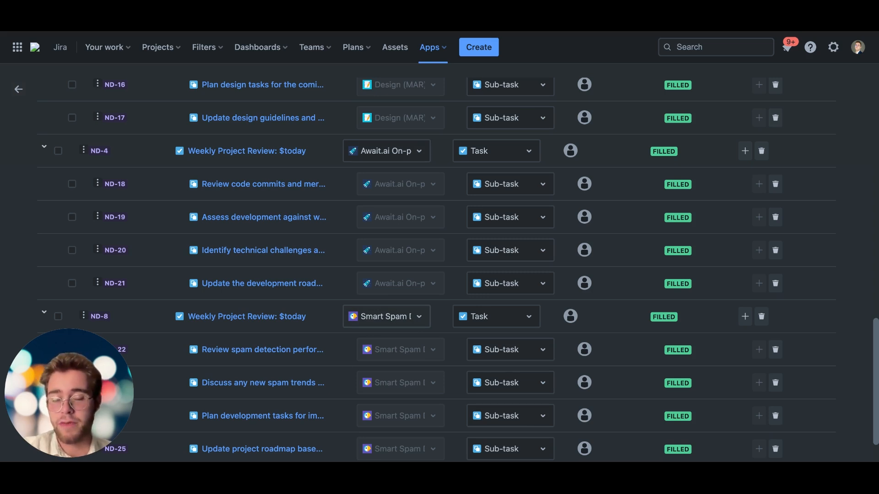
{"action": "scroll", "coordinate": [464, 325], "scroll_direction": "down", "scroll_amount": 1}
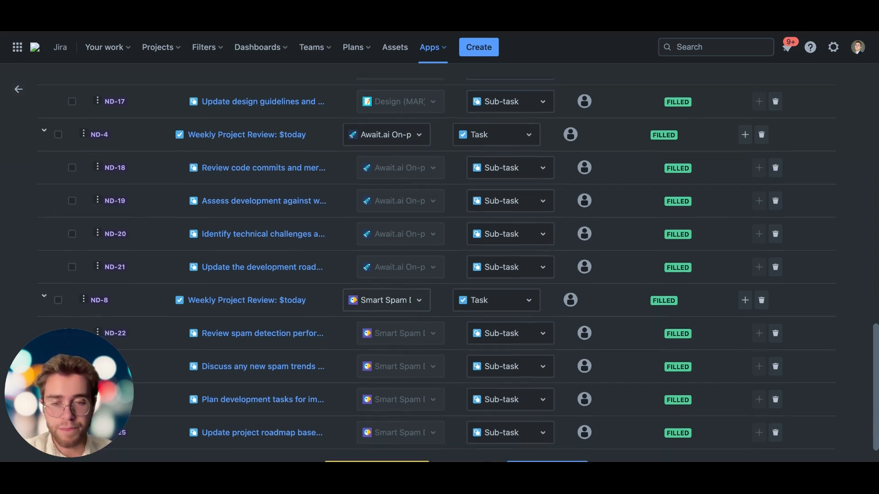
{"action": "scroll", "coordinate": [464, 325], "scroll_direction": "down", "scroll_amount": 2}
{"action": "scroll", "coordinate": [298, 293], "scroll_direction": "up", "scroll_amount": 3}
{"action": "scroll", "coordinate": [298, 293], "scroll_direction": "up", "scroll_amount": 4}
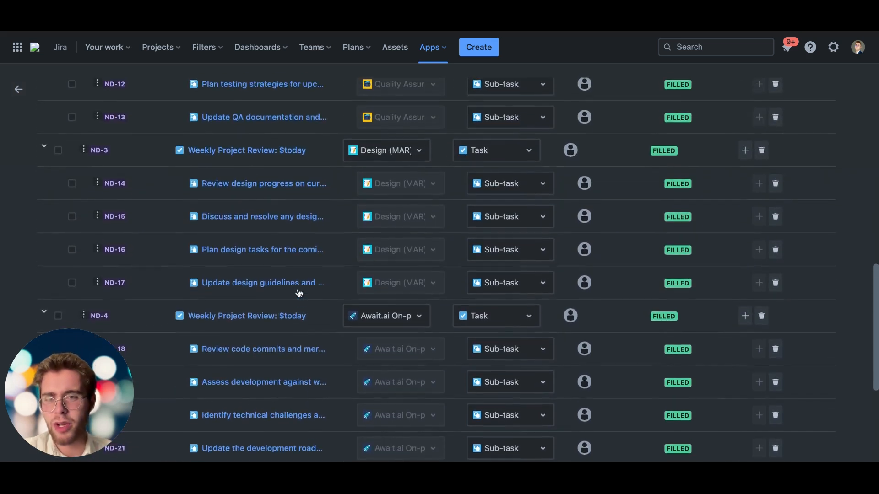
{"action": "scroll", "coordinate": [314, 252], "scroll_direction": "up", "scroll_amount": 2}
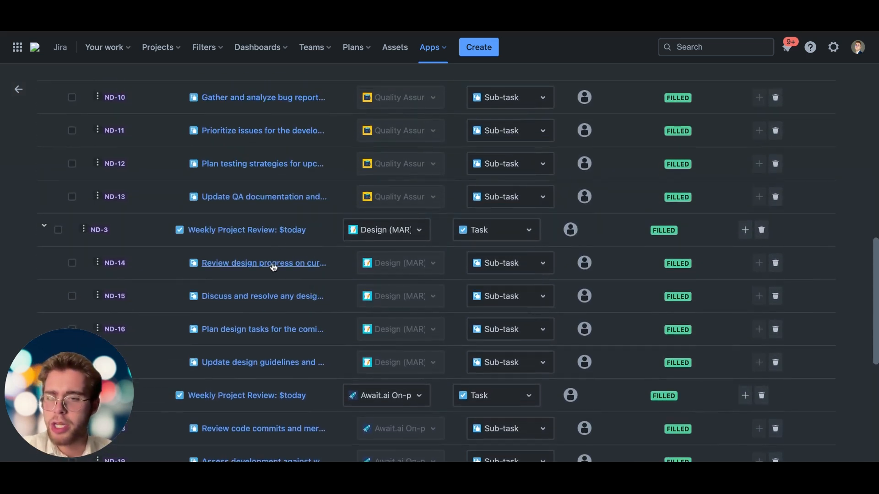
{"action": "scroll", "coordinate": [293, 259], "scroll_direction": "down", "scroll_amount": 1}
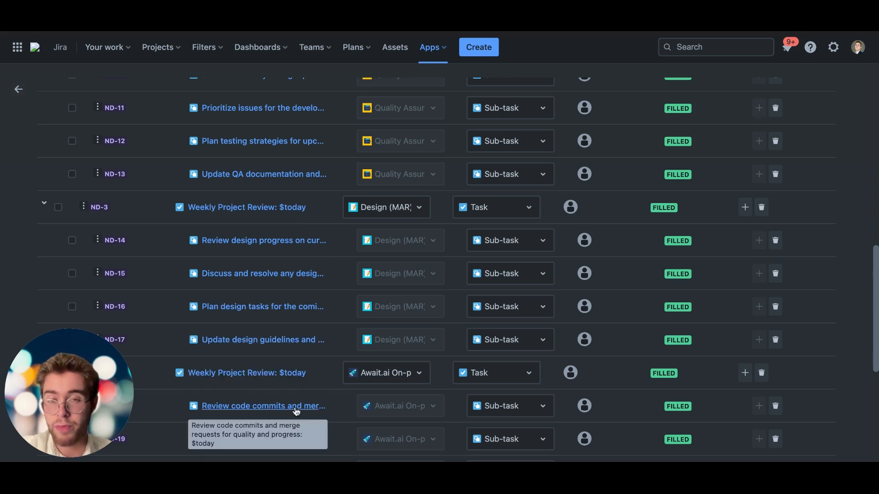
{"action": "scroll", "coordinate": [295, 410], "scroll_direction": "down", "scroll_amount": 2}
{"action": "scroll", "coordinate": [285, 404], "scroll_direction": "down", "scroll_amount": 2}
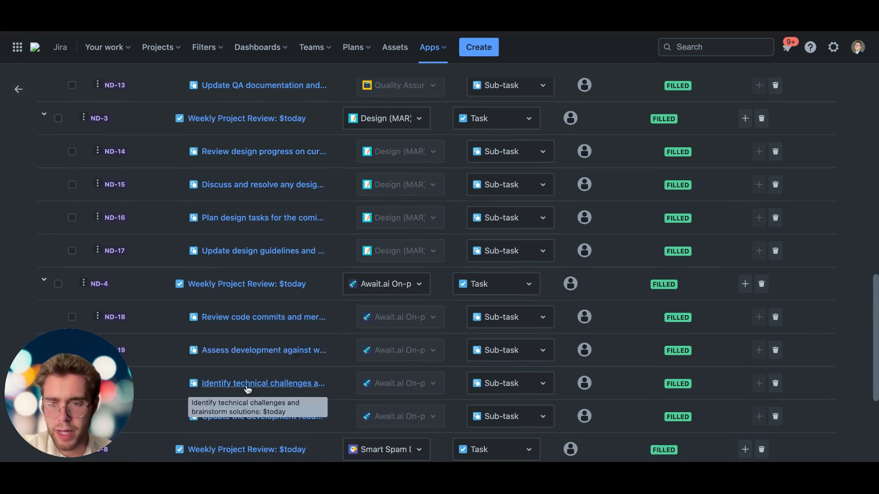
{"action": "scroll", "coordinate": [247, 389], "scroll_direction": "down", "scroll_amount": 1}
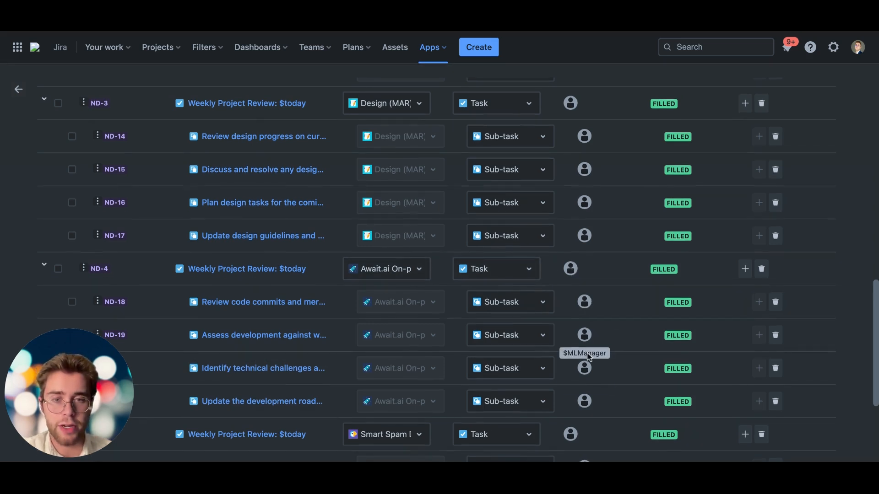
Compare the nodes' assignee variables, such as $MLManager, with the hierarchy's variable definitions and default values
{"action": "scroll", "coordinate": [552, 298], "scroll_direction": "up", "scroll_amount": 2}
{"action": "scroll", "coordinate": [553, 297], "scroll_direction": "up", "scroll_amount": 10}
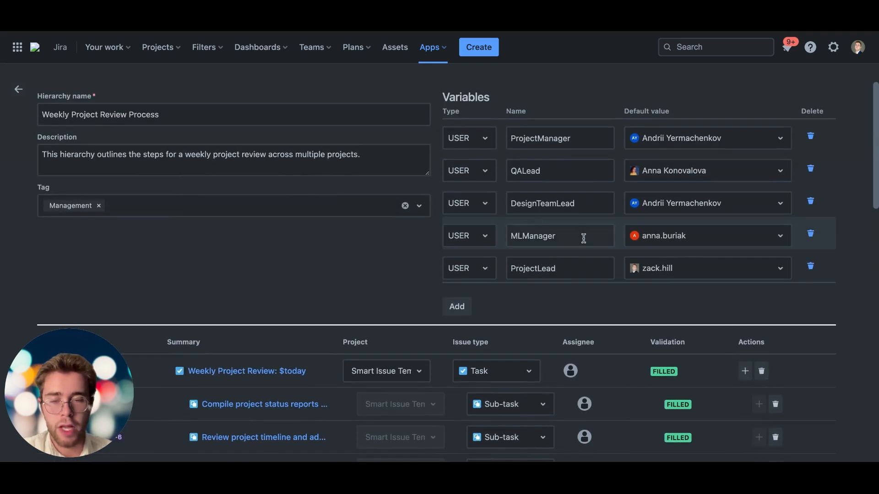
{"action": "scroll", "coordinate": [583, 238], "scroll_direction": "down", "scroll_amount": 5}
{"action": "scroll", "coordinate": [341, 295], "scroll_direction": "down", "scroll_amount": 8}
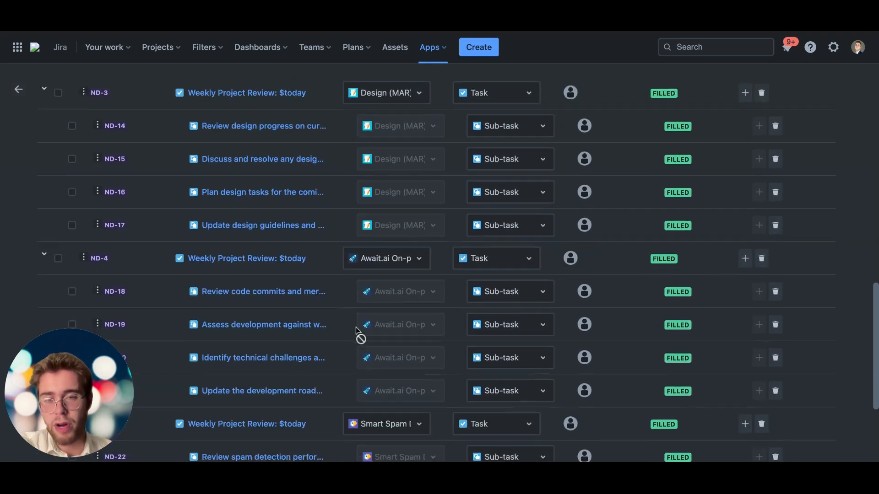
{"action": "scroll", "coordinate": [347, 274], "scroll_direction": "down", "scroll_amount": 3}
{"action": "scroll", "coordinate": [347, 274], "scroll_direction": "up", "scroll_amount": 5}
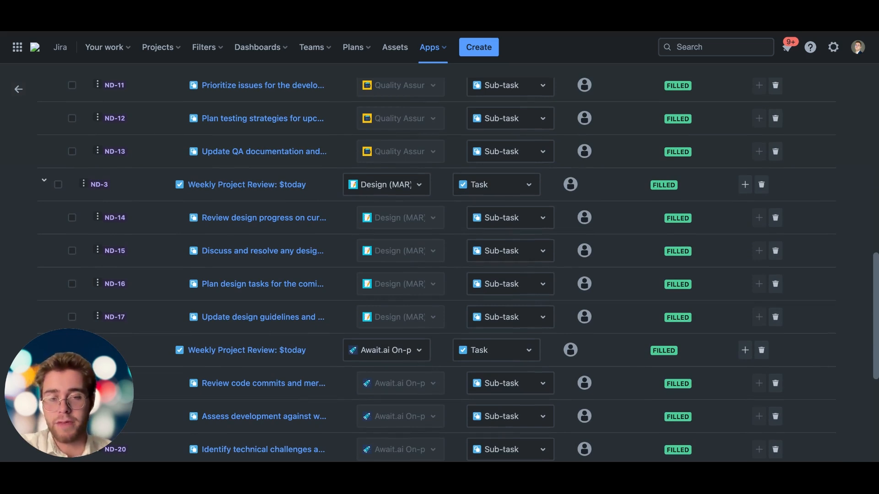
{"action": "scroll", "coordinate": [458, 269], "scroll_direction": "down", "scroll_amount": 1}
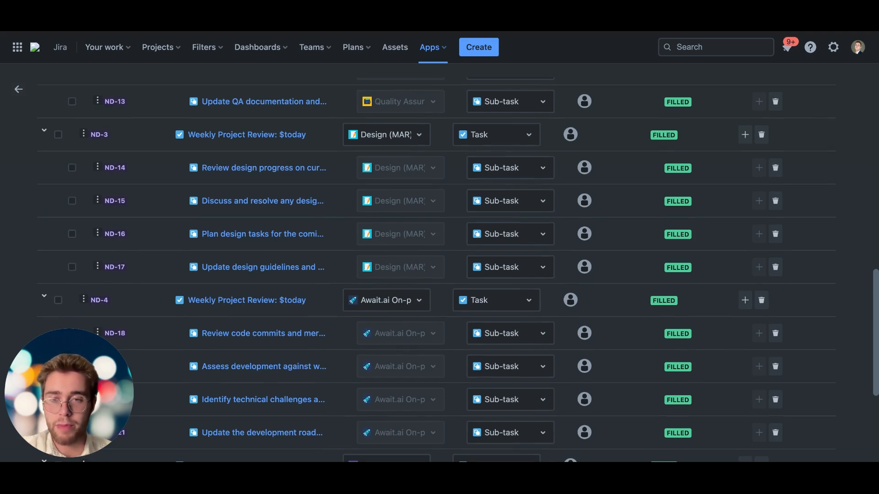
{"action": "scroll", "coordinate": [457, 269], "scroll_direction": "up", "scroll_amount": 3}
Open the AI Nodes Generator to view its description prompt, and cancel it without generating any nodes
{"action": "scroll", "coordinate": [458, 269], "scroll_direction": "down", "scroll_amount": 6}
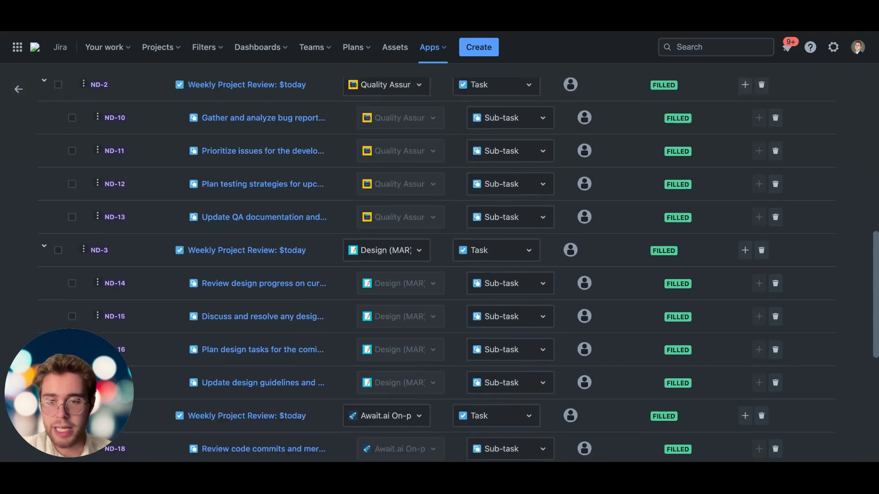
{"action": "scroll", "coordinate": [458, 269], "scroll_direction": "down", "scroll_amount": 2}
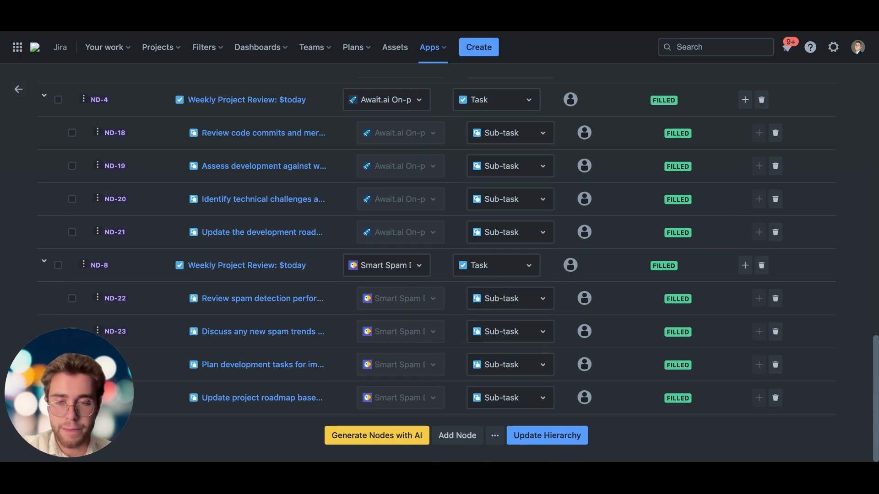
{"action": "left_click", "coordinate": [346, 429]}
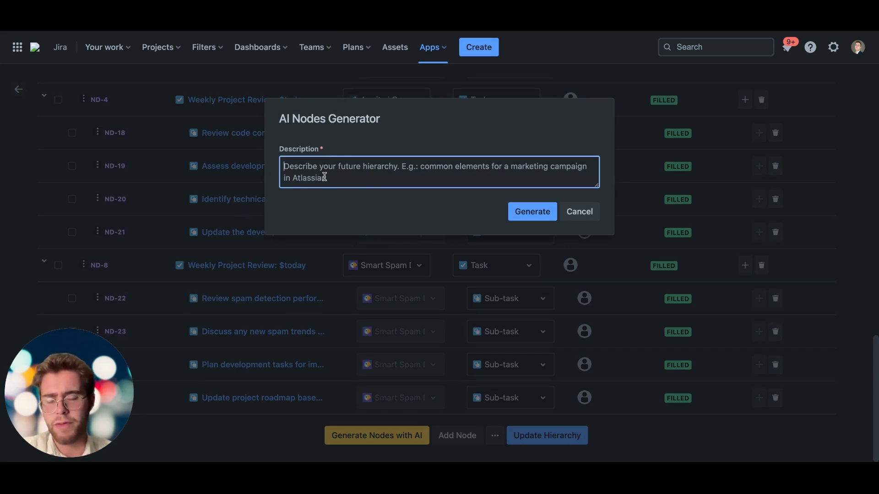
{"action": "left_click", "coordinate": [572, 211]}
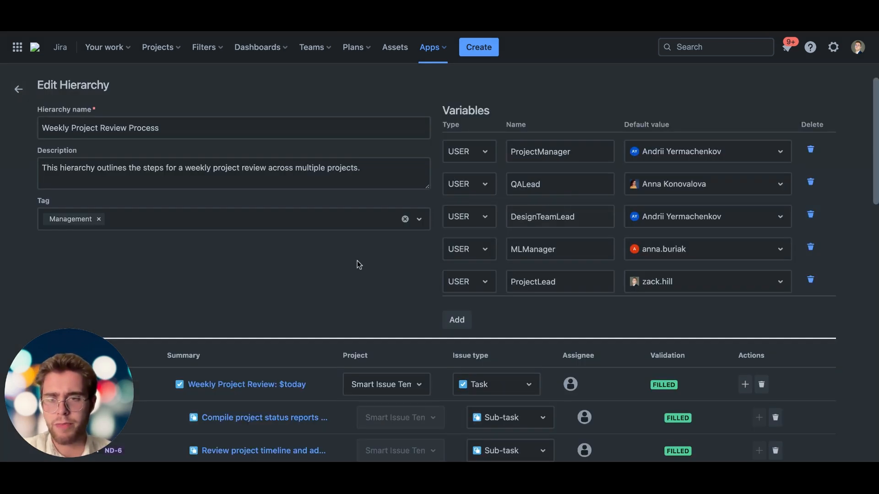
Add a blank node at the end of the hierarchy and look through its project and issue type choices
{"action": "scroll", "coordinate": [363, 231], "scroll_direction": "down", "scroll_amount": 5}
{"action": "scroll", "coordinate": [169, 133], "scroll_direction": "down", "scroll_amount": 5}
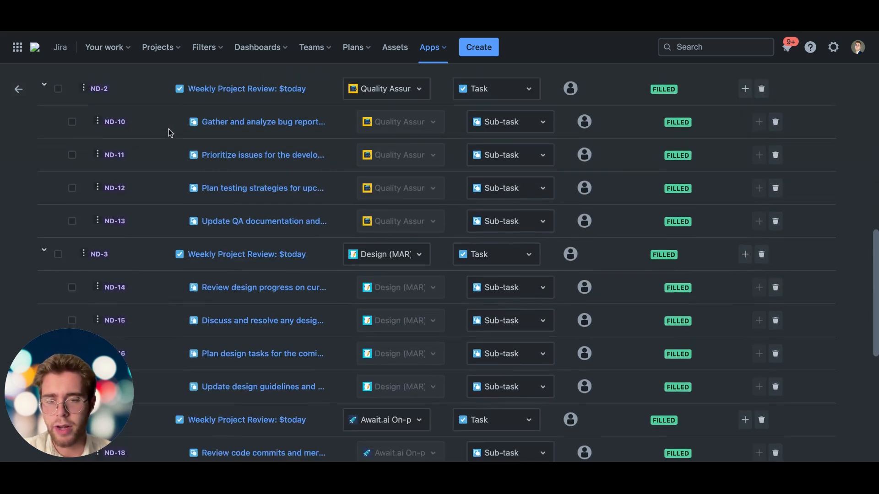
{"action": "scroll", "coordinate": [170, 133], "scroll_direction": "down", "scroll_amount": 5}
{"action": "left_click", "coordinate": [455, 438]}
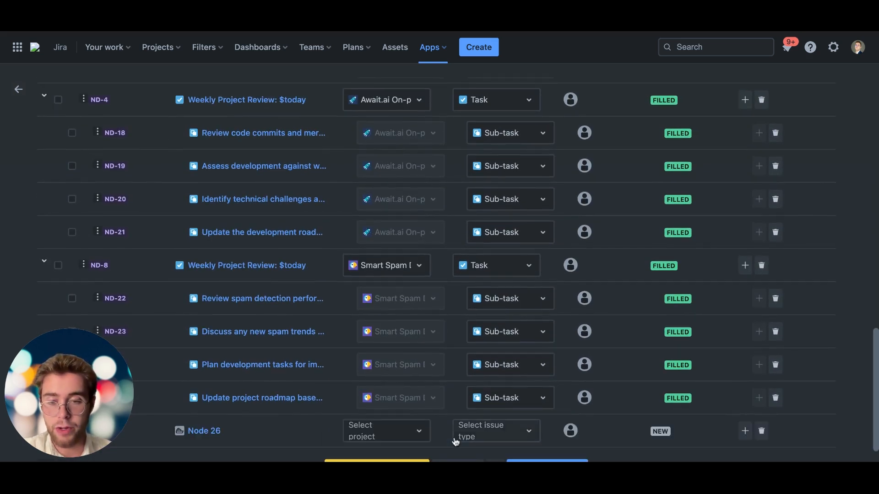
{"action": "scroll", "coordinate": [455, 441], "scroll_direction": "down", "scroll_amount": 1}
{"action": "left_click", "coordinate": [366, 401]}
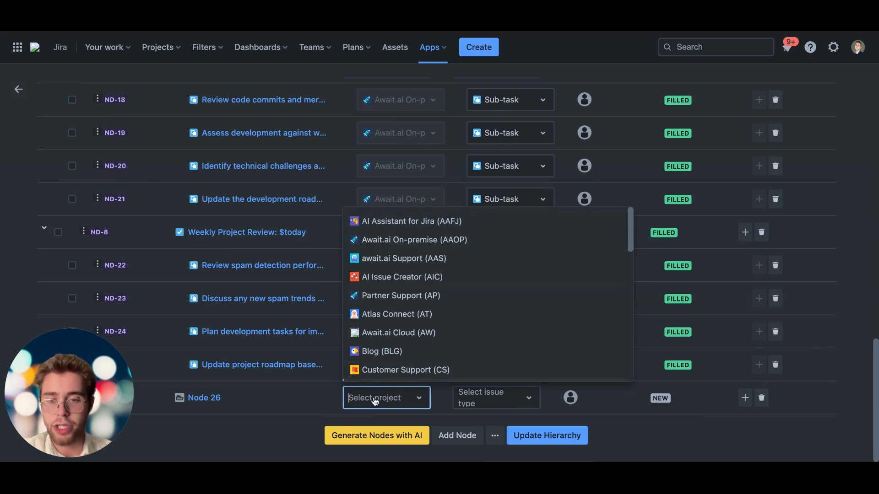
{"action": "left_click", "coordinate": [374, 401]}
{"action": "left_click", "coordinate": [467, 392]}
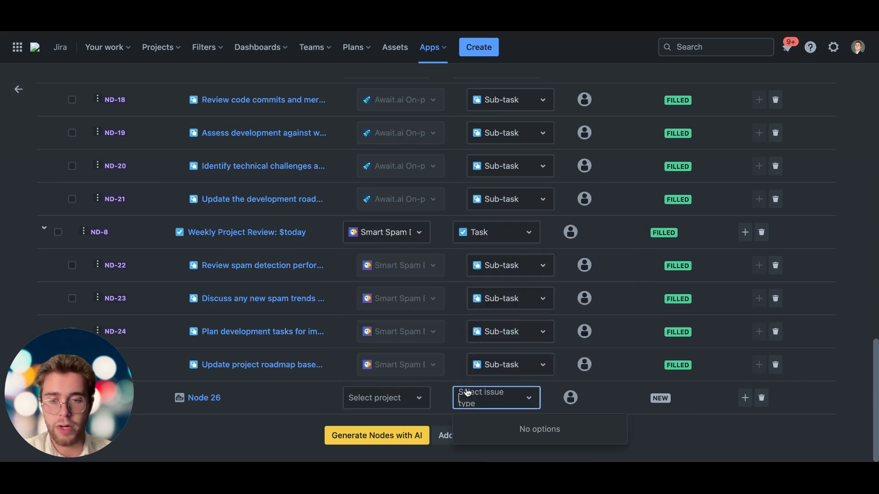
{"action": "left_click", "coordinate": [506, 396]}
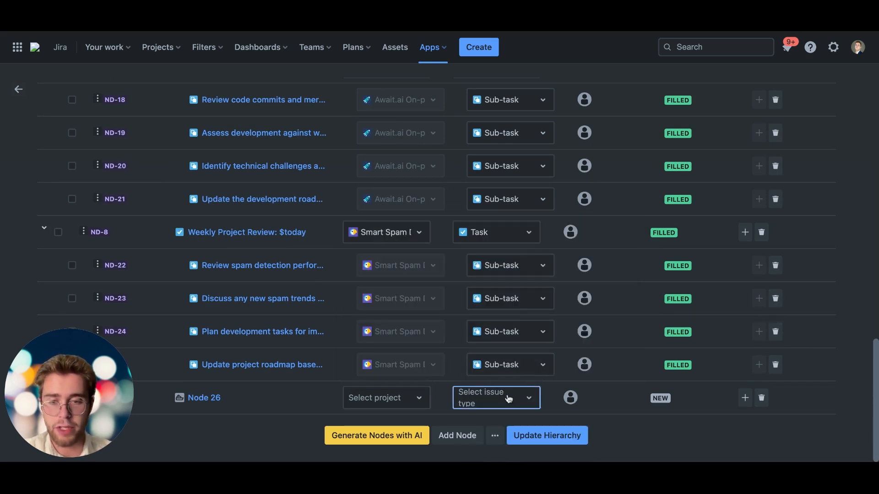
Assign the new node to the await.ai Support (AAS) project and view its issue types without choosing one
{"action": "left_click", "coordinate": [392, 407]}
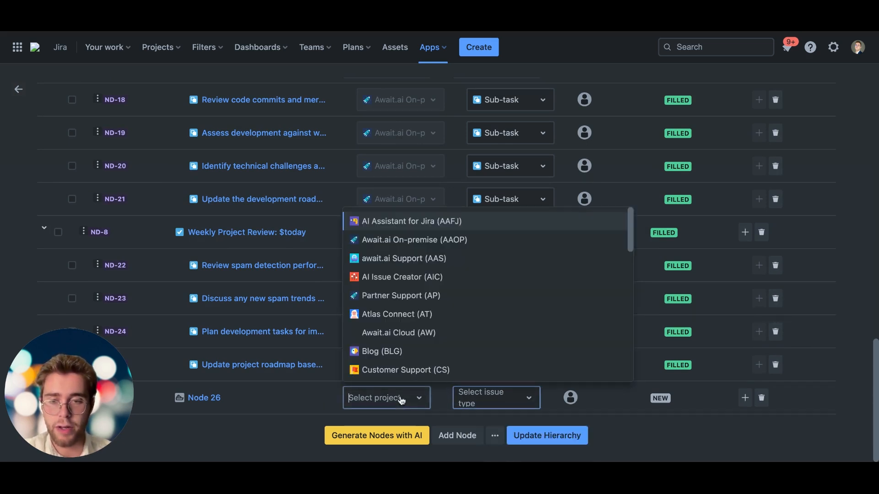
{"action": "left_click", "coordinate": [406, 260]}
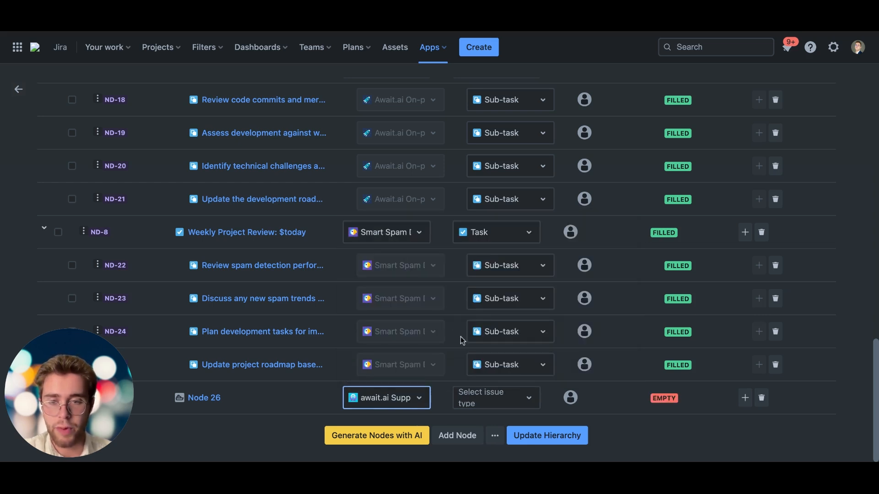
{"action": "left_click", "coordinate": [486, 402]}
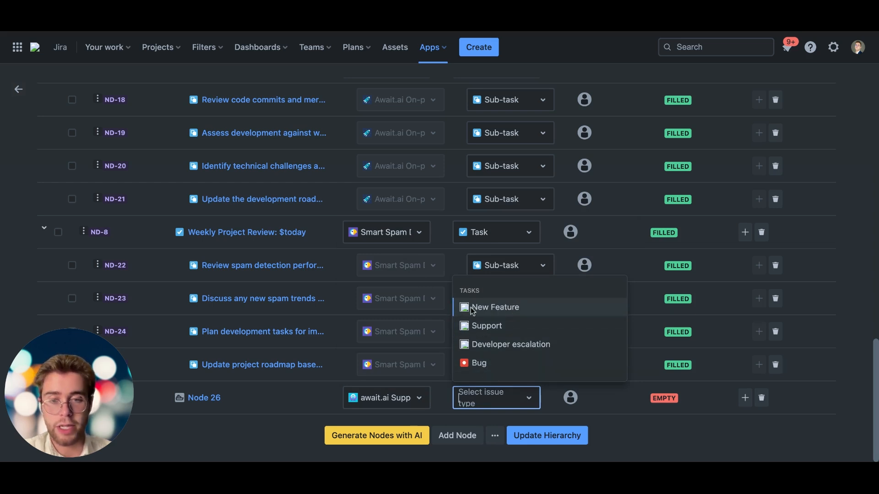
{"action": "left_click", "coordinate": [638, 442]}
View the option for adding a node from a template, dismiss it, and review the hierarchy's details and variables once more
{"action": "left_click", "coordinate": [497, 442]}
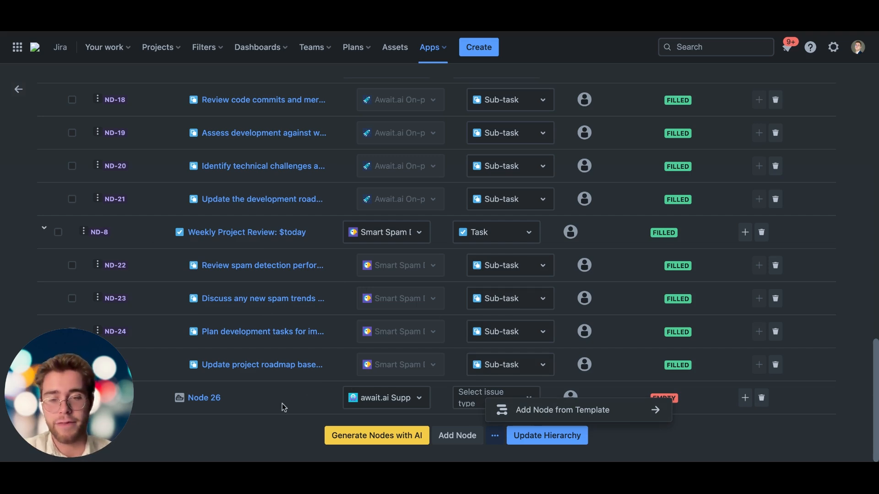
{"action": "left_click", "coordinate": [635, 443]}
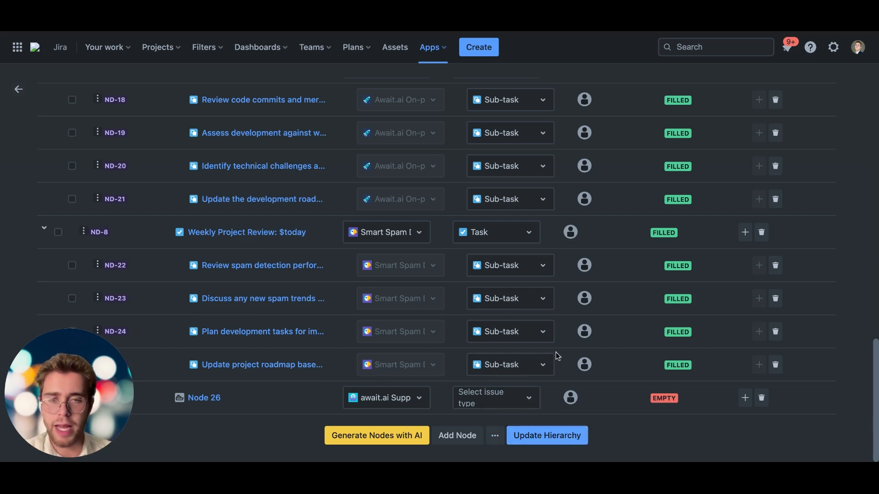
{"action": "scroll", "coordinate": [556, 339], "scroll_direction": "up", "scroll_amount": 12}
{"action": "scroll", "coordinate": [556, 334], "scroll_direction": "up", "scroll_amount": 6}
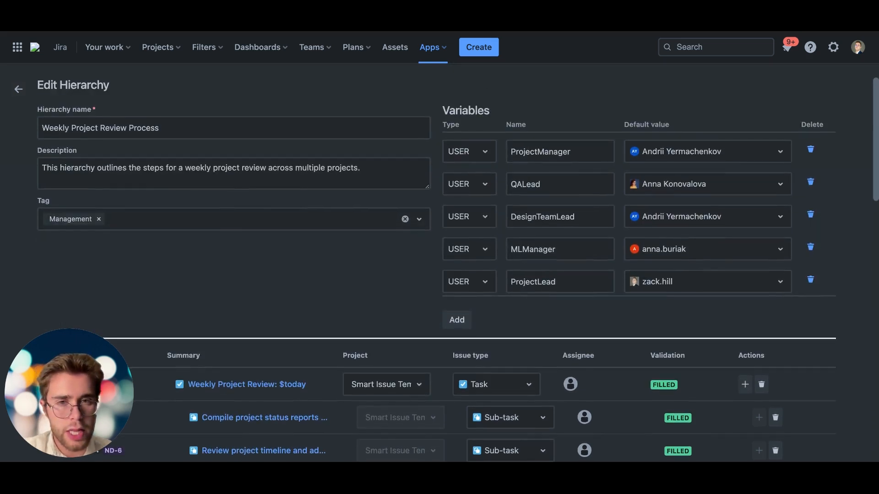
{"action": "scroll", "coordinate": [458, 270], "scroll_direction": "down", "scroll_amount": 4}
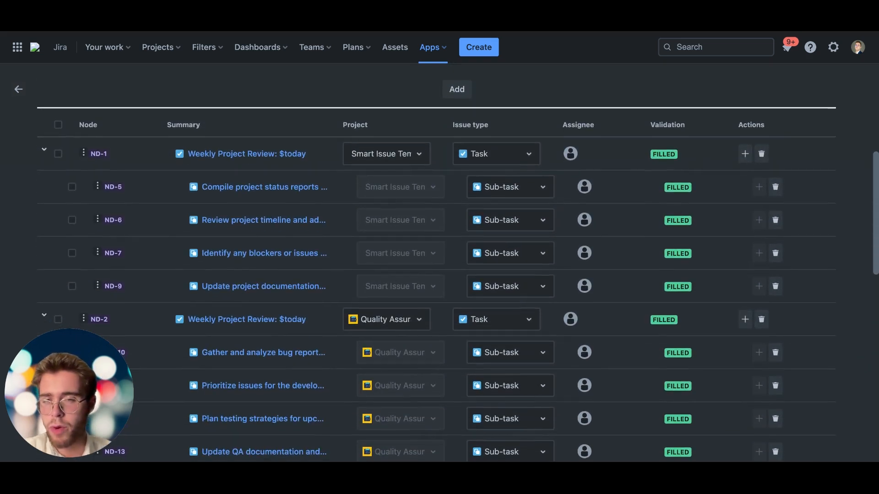
{"action": "scroll", "coordinate": [439, 270], "scroll_direction": "up", "scroll_amount": 5}
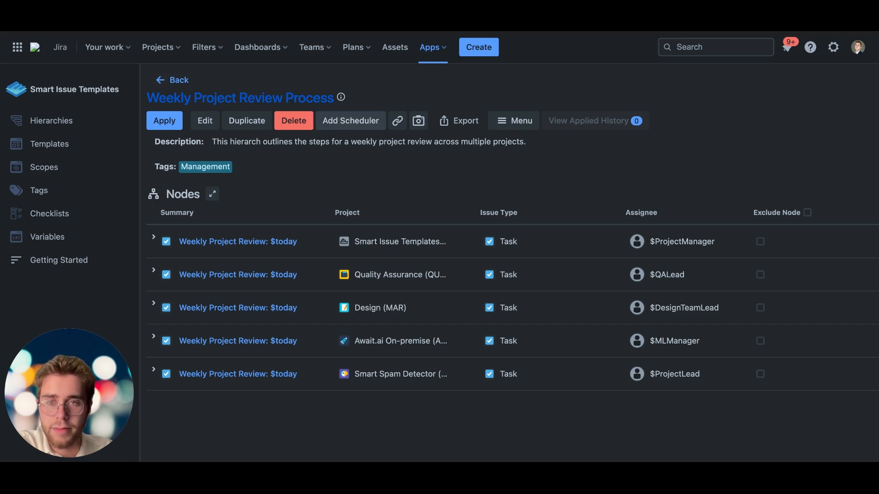
Start a new scheduler for the Weekly Project Review Process, name it Every Friday, and apply the weekly schedule preset
{"action": "left_click", "coordinate": [342, 127]}
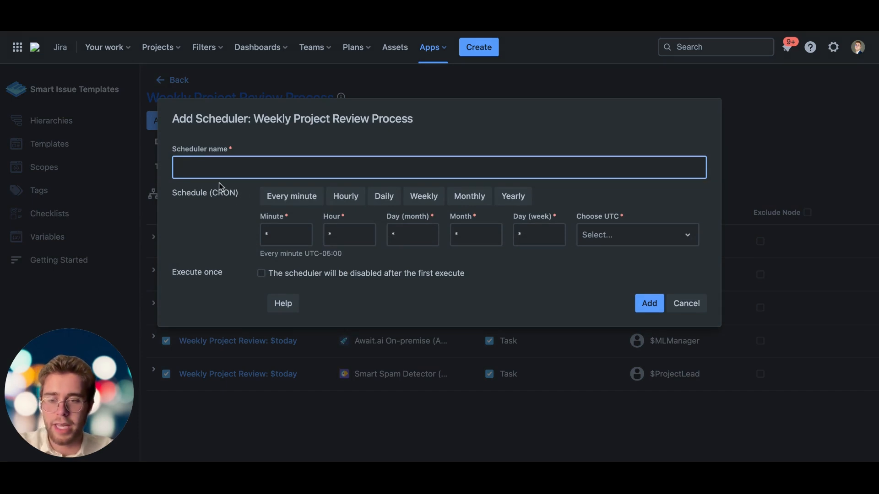
{"action": "type", "text": "Every Friday"}
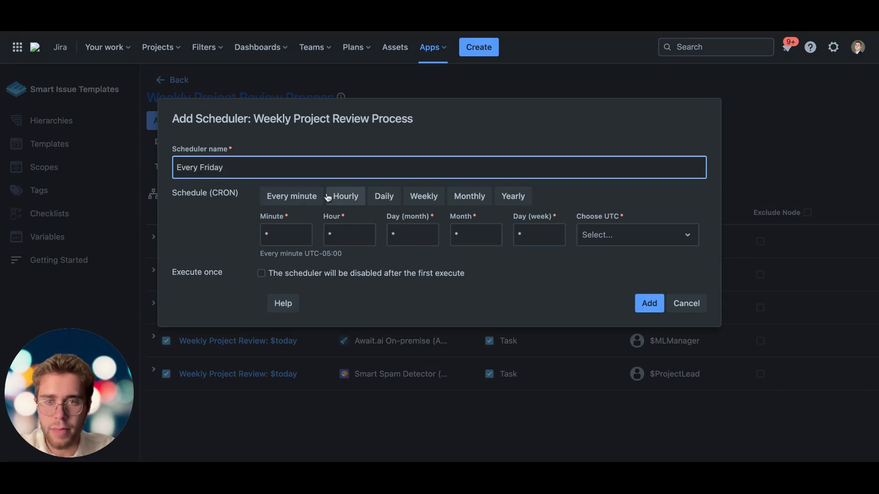
{"action": "left_click", "coordinate": [420, 196]}
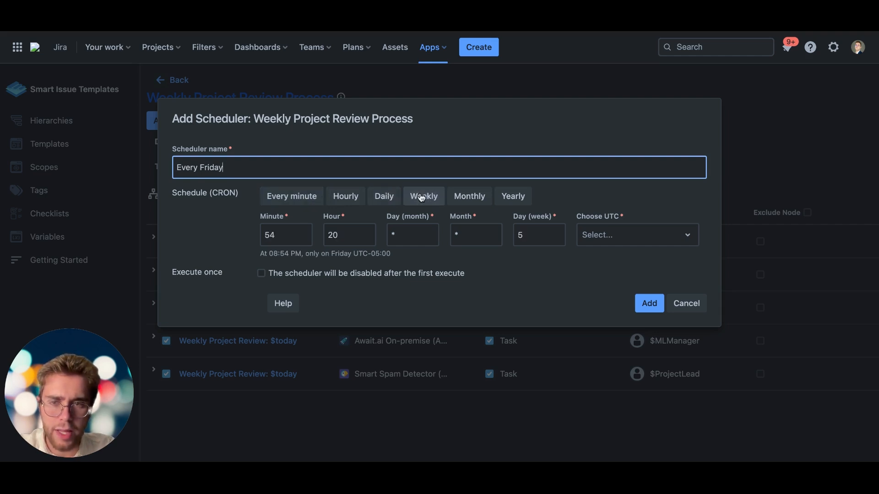
{"action": "left_click", "coordinate": [523, 236]}
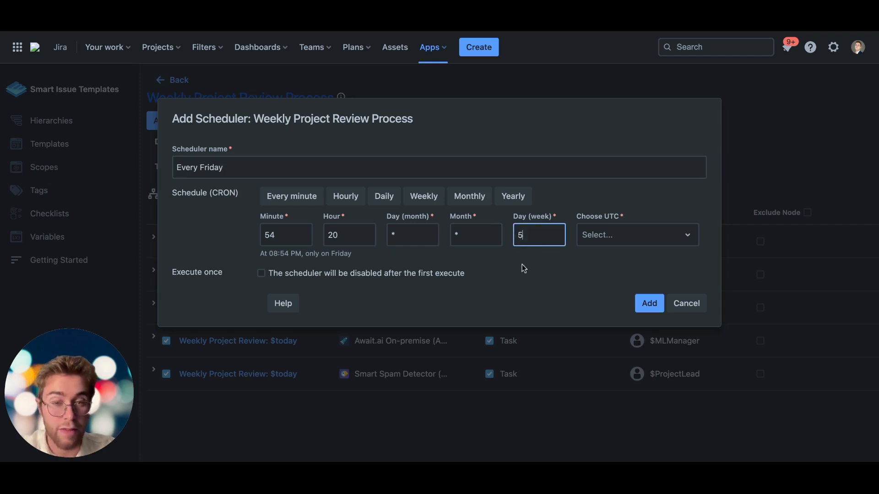
Try the daily schedule preset with the day of the week set to the range 1-5
{"action": "left_click", "coordinate": [384, 197]}
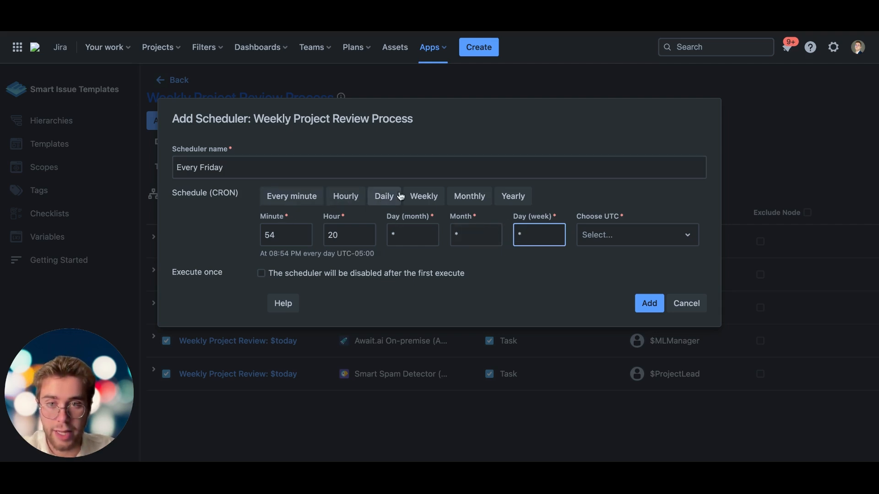
{"action": "key", "text": "BackSpace"}
{"action": "type", "text": "1"}
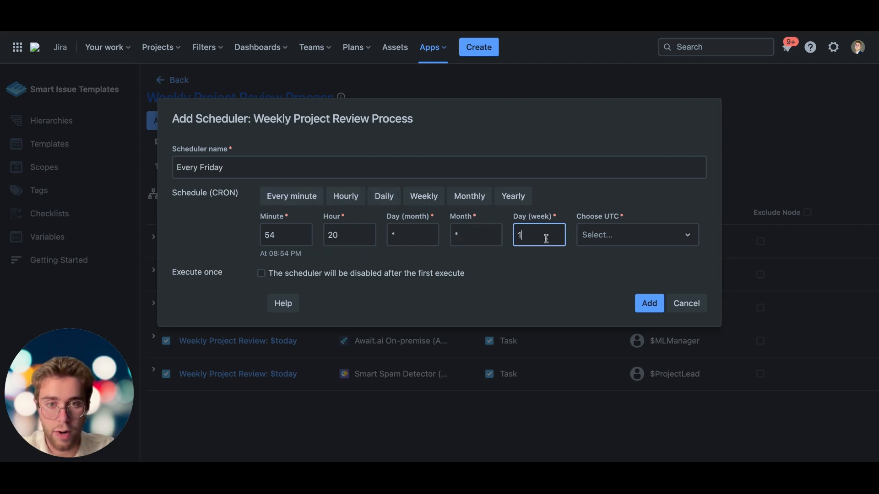
{"action": "type", "text": "0"}
{"action": "key", "text": "BackSpace"}
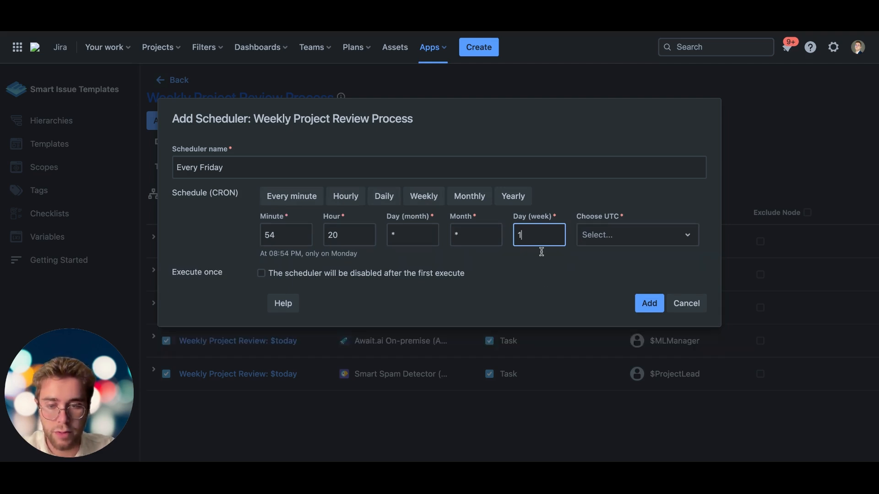
{"action": "type", "text": "-5"}
{"action": "left_click", "coordinate": [534, 271]}
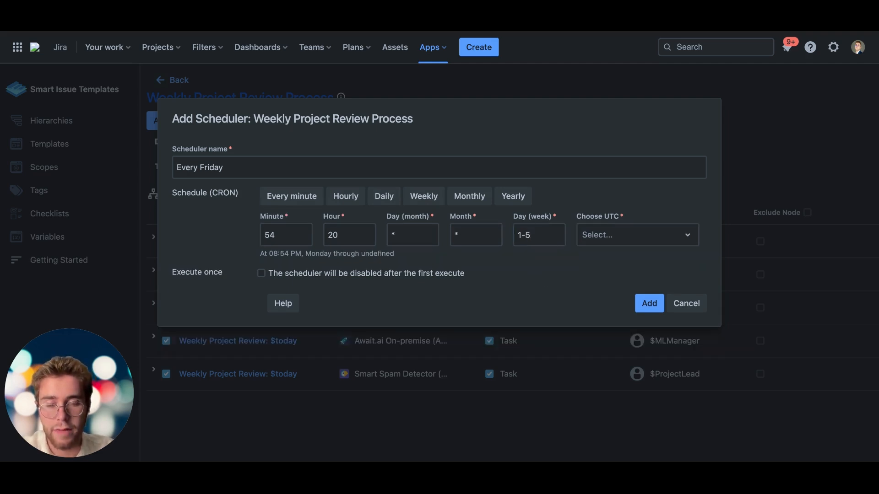
Replace the scheduler's day-of-week value with 5 so that it runs on Fridays
{"action": "left_click", "coordinate": [534, 235]}
{"action": "key", "text": "BackSpace"}
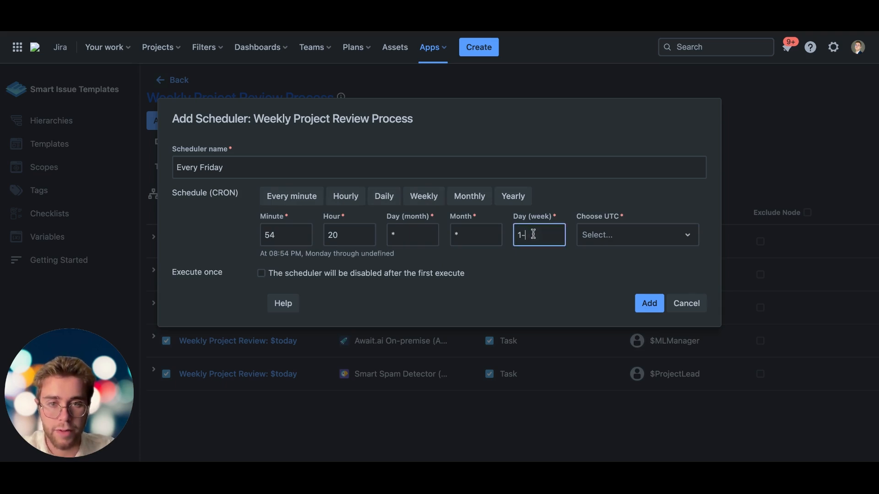
{"action": "key", "text": "BackSpace"}
{"action": "key", "text": "BackSpace"}
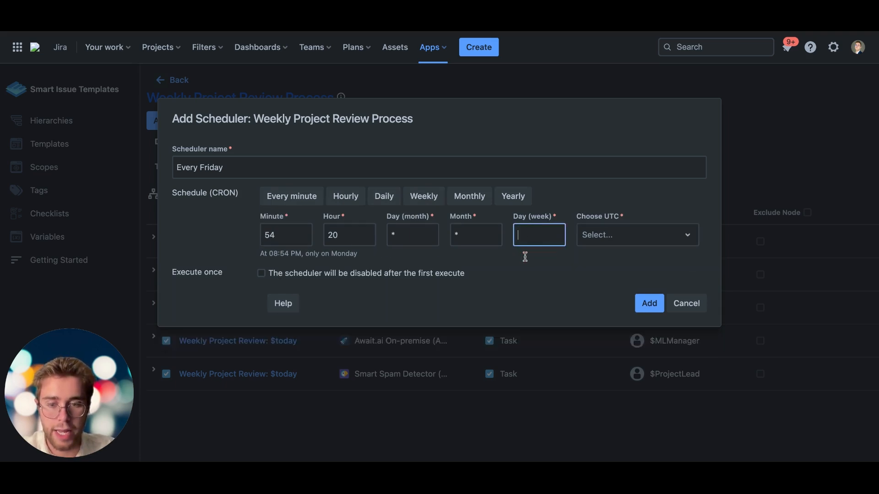
{"action": "type", "text": "5"}
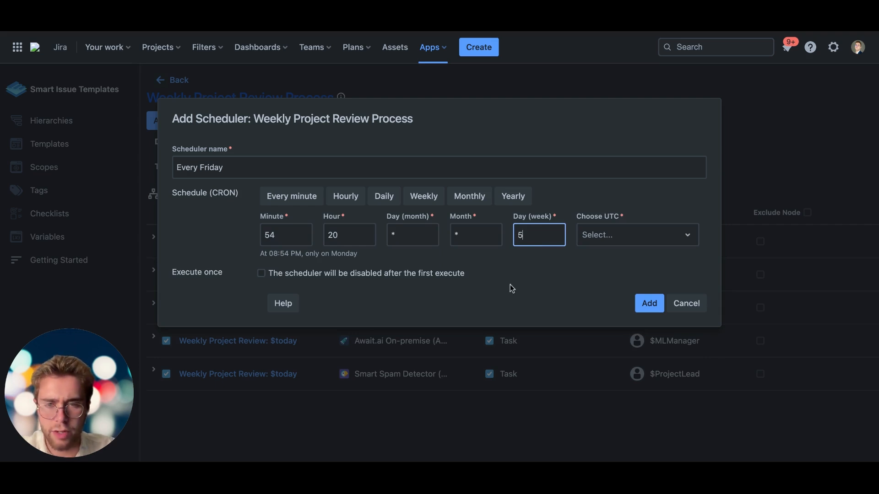
{"action": "left_click", "coordinate": [526, 267]}
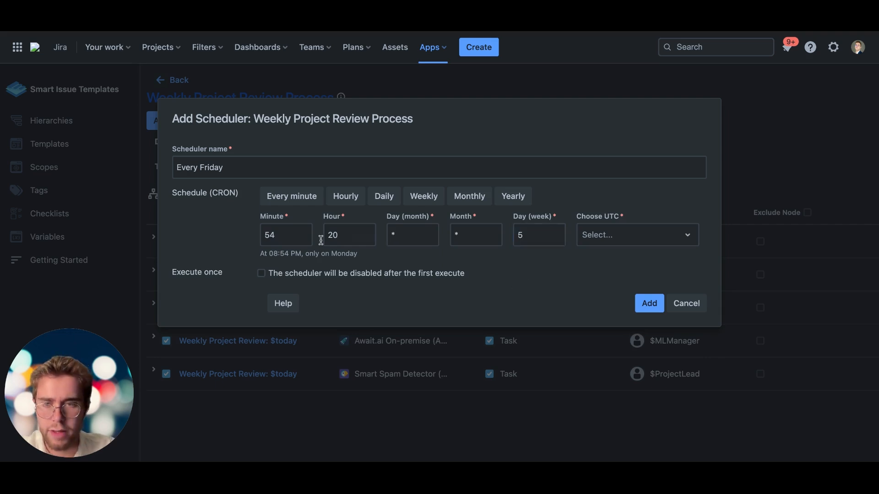
Set the scheduler's run time to hour 9 and minute 0
{"action": "left_click", "coordinate": [288, 237]}
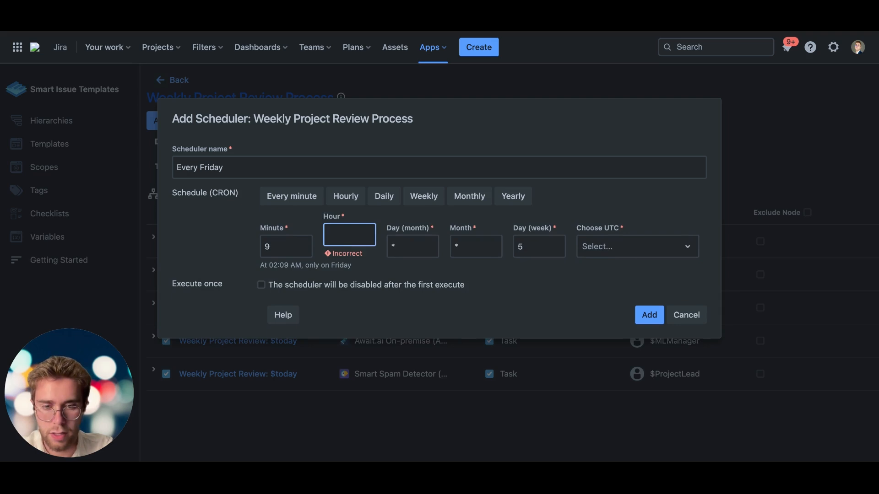
{"action": "type", "text": "9"}
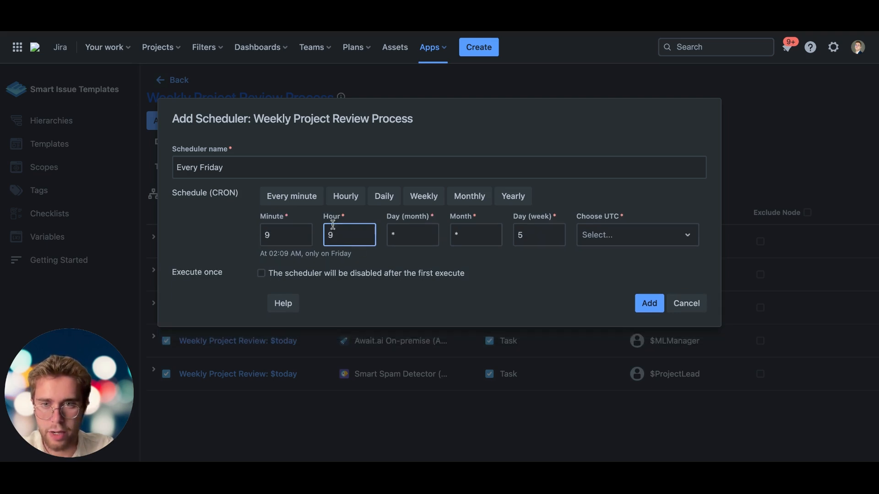
{"action": "left_click", "coordinate": [296, 237]}
{"action": "key", "text": "BackSpace"}
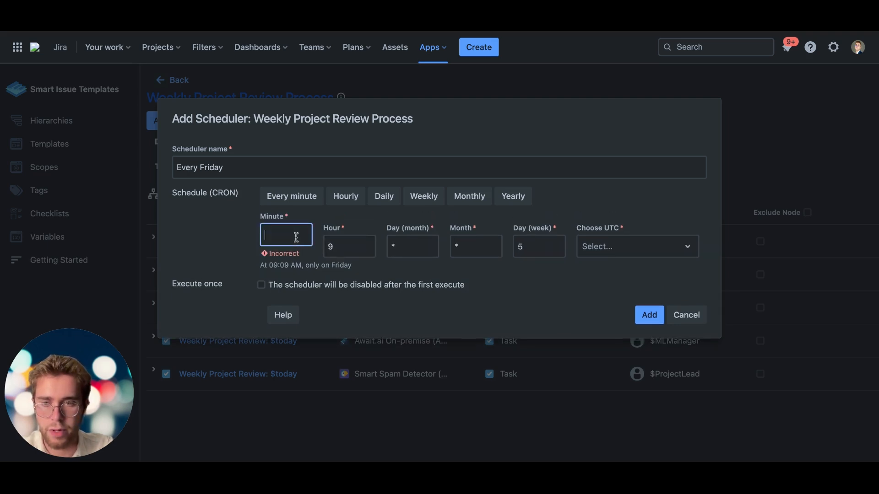
{"action": "type", "text": "0"}
{"action": "left_click", "coordinate": [419, 289]}
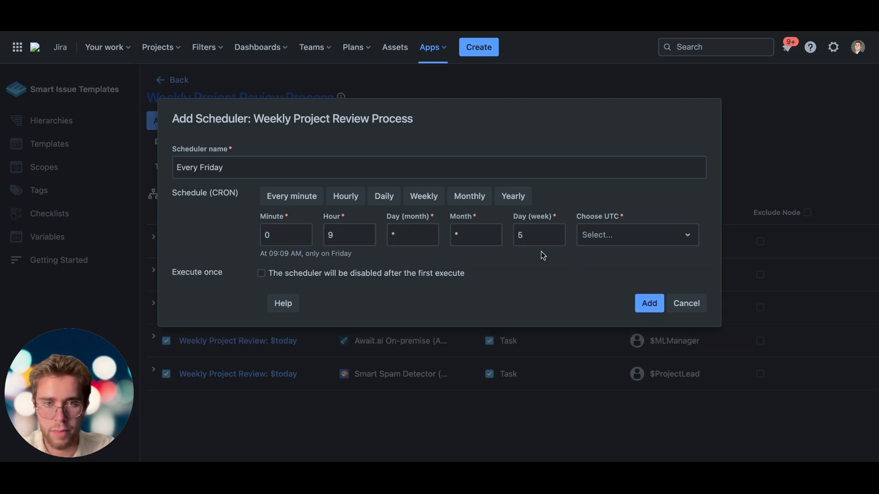
Set the scheduler's time zone to US/Eastern and add the scheduler to the hierarchy
{"action": "left_click", "coordinate": [589, 238]}
{"action": "type", "text": "east"}
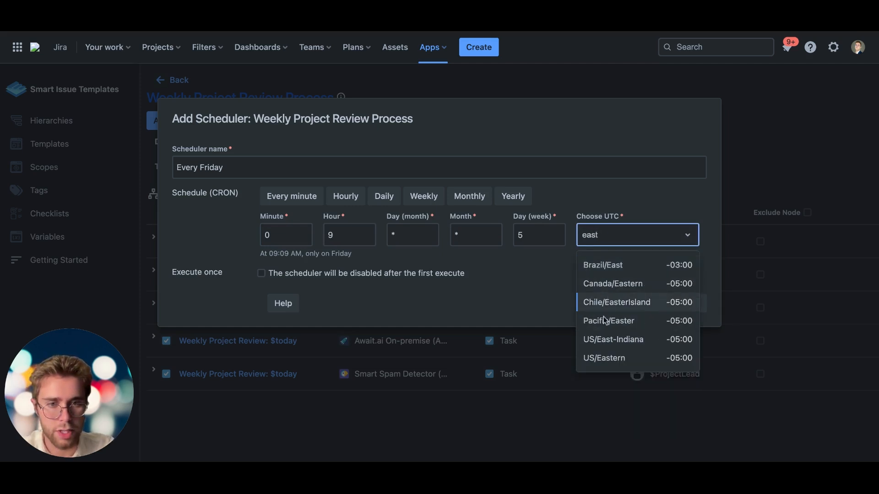
{"action": "left_click", "coordinate": [598, 358]}
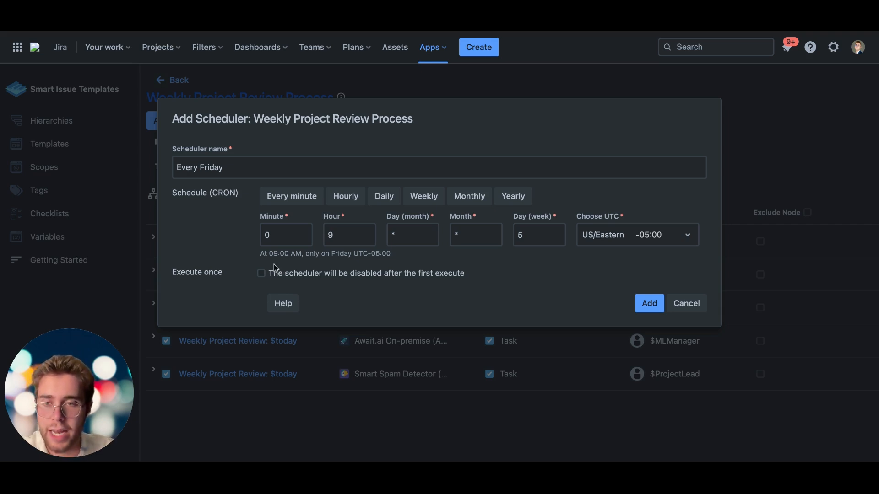
{"action": "left_click_drag", "start_coordinate": [261, 253], "coordinate": [397, 259]}
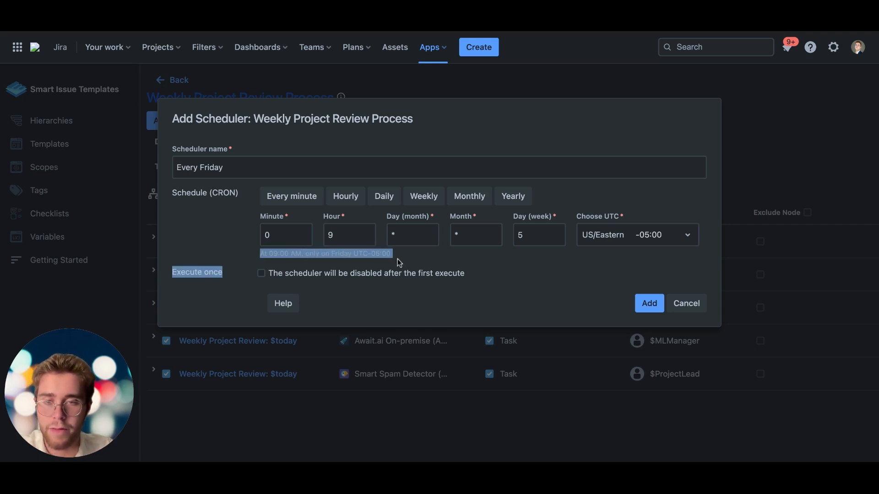
{"action": "left_click", "coordinate": [486, 287]}
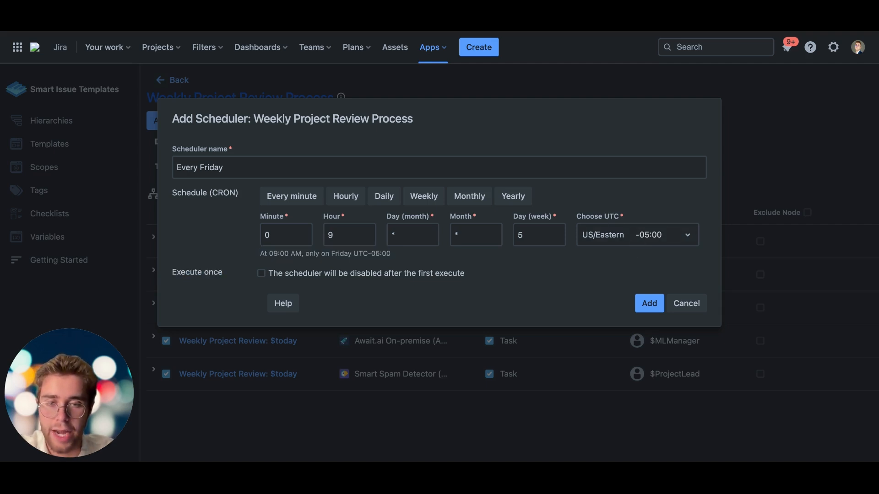
{"action": "left_click", "coordinate": [643, 303]}
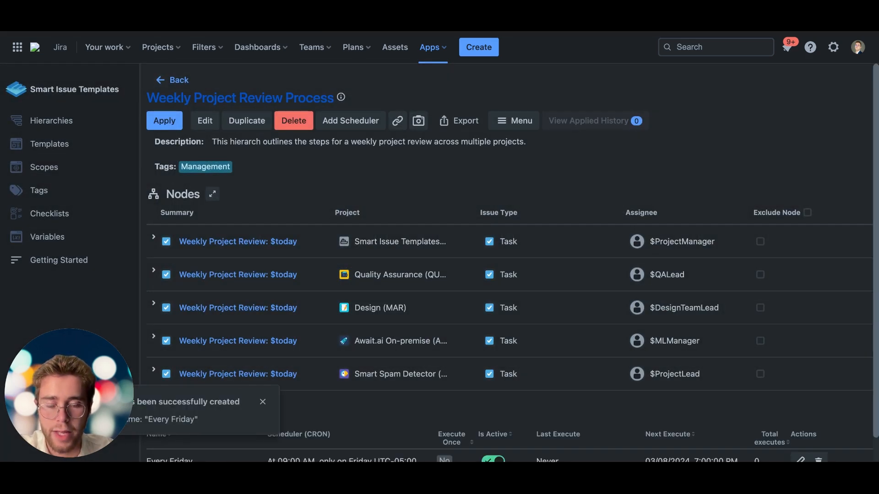
{"action": "scroll", "coordinate": [329, 422], "scroll_direction": "down", "scroll_amount": 1}
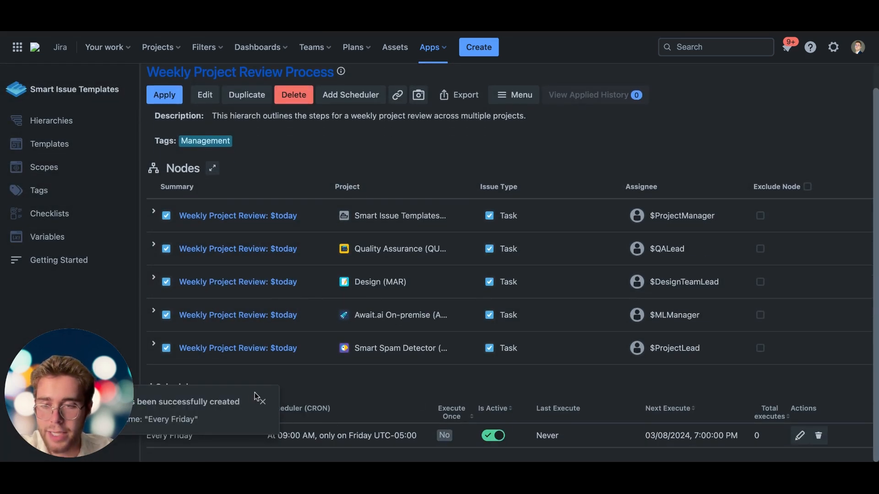
{"action": "left_click_drag", "start_coordinate": [73, 380], "coordinate": [76, 289]}
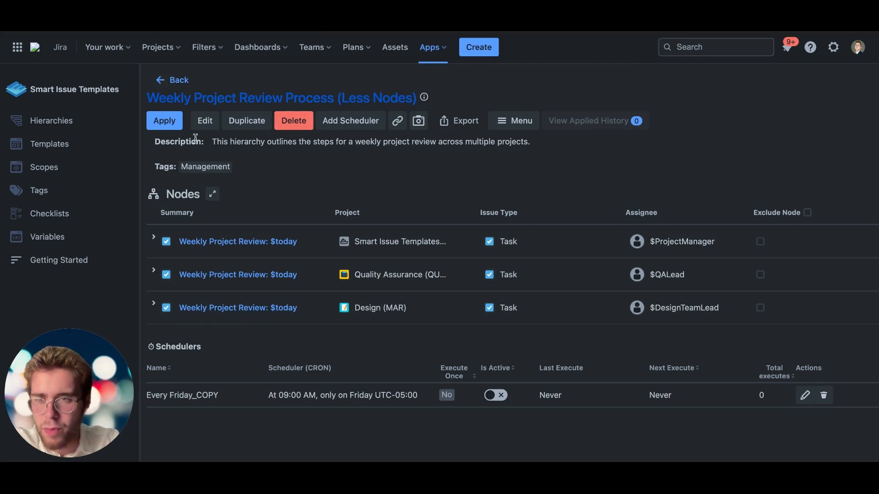
Start applying the Weekly Project Review Process (Less Nodes) hierarchy and review the assignee variables from ProjectManager to ProjectLead
{"action": "left_click", "coordinate": [175, 124]}
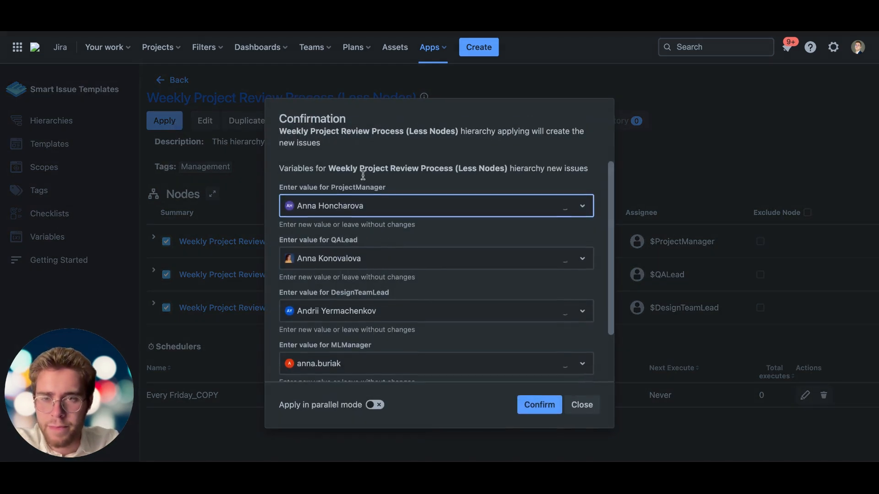
{"action": "scroll", "coordinate": [354, 238], "scroll_direction": "down", "scroll_amount": 2}
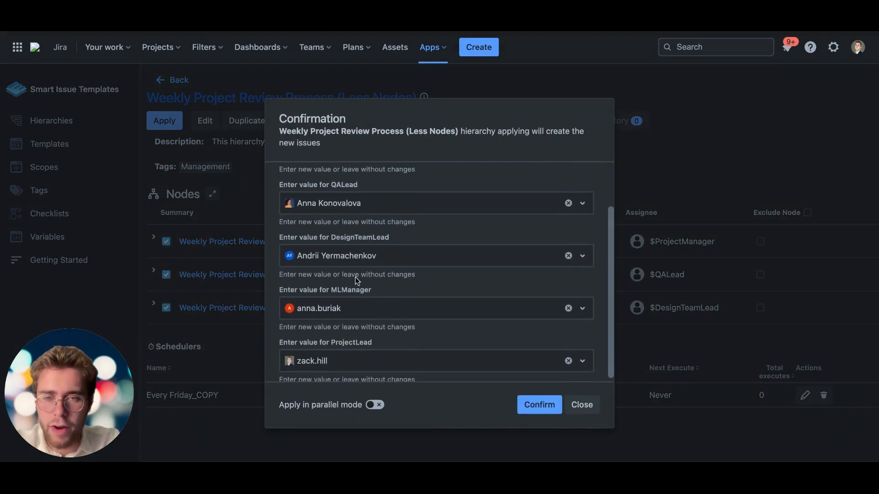
{"action": "scroll", "coordinate": [354, 256], "scroll_direction": "up", "scroll_amount": 2}
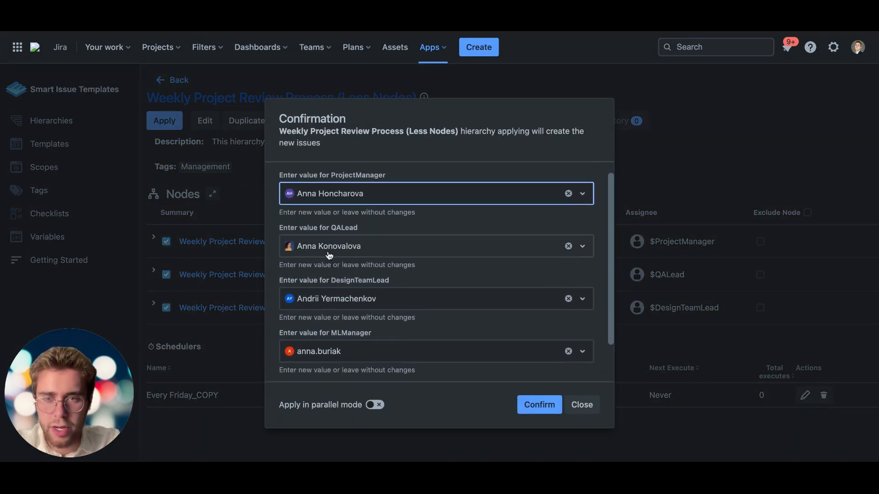
{"action": "scroll", "coordinate": [328, 255], "scroll_direction": "down", "scroll_amount": 3}
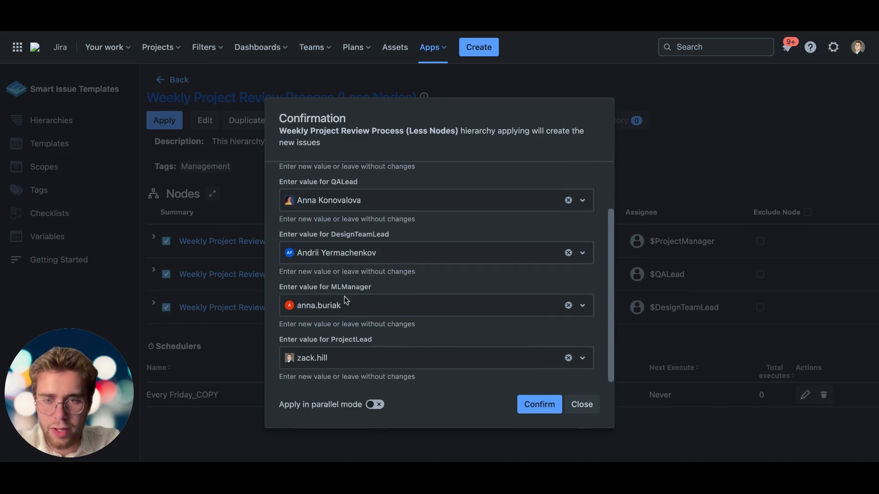
{"action": "scroll", "coordinate": [348, 293], "scroll_direction": "up", "scroll_amount": 3}
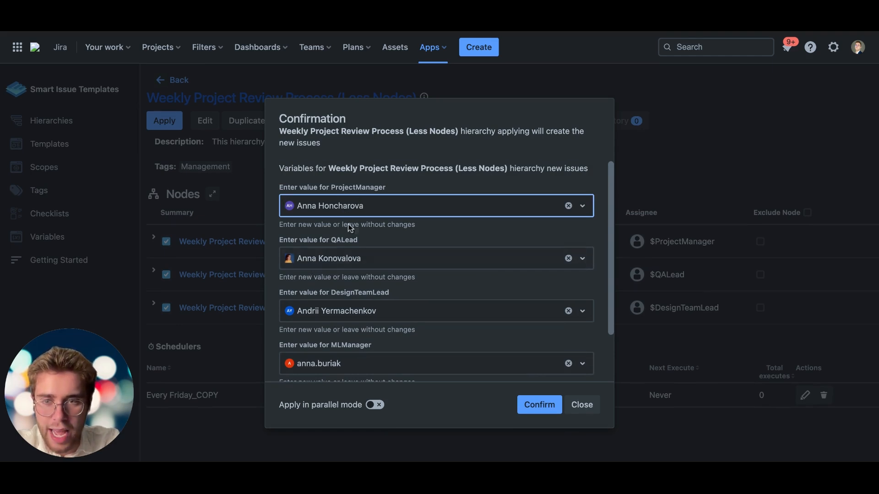
Change the QALead variable to the same person who is assigned as ProjectManager
{"action": "left_click", "coordinate": [333, 257]}
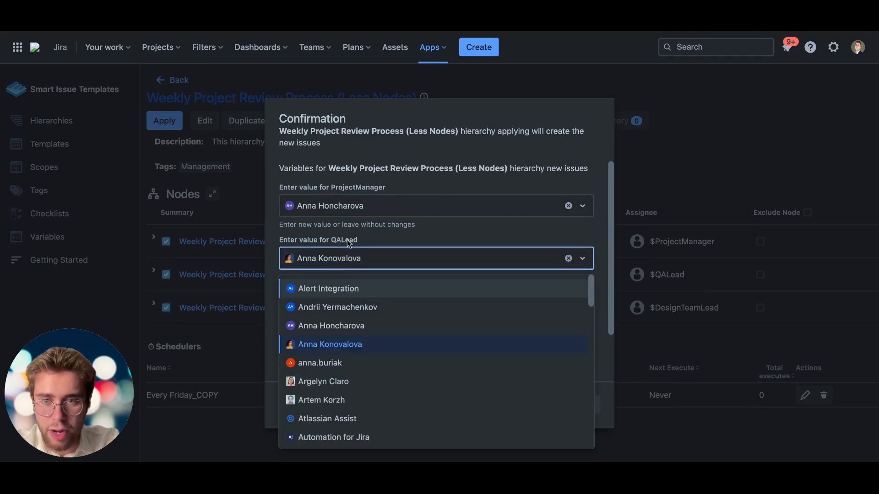
{"action": "left_click", "coordinate": [315, 330]}
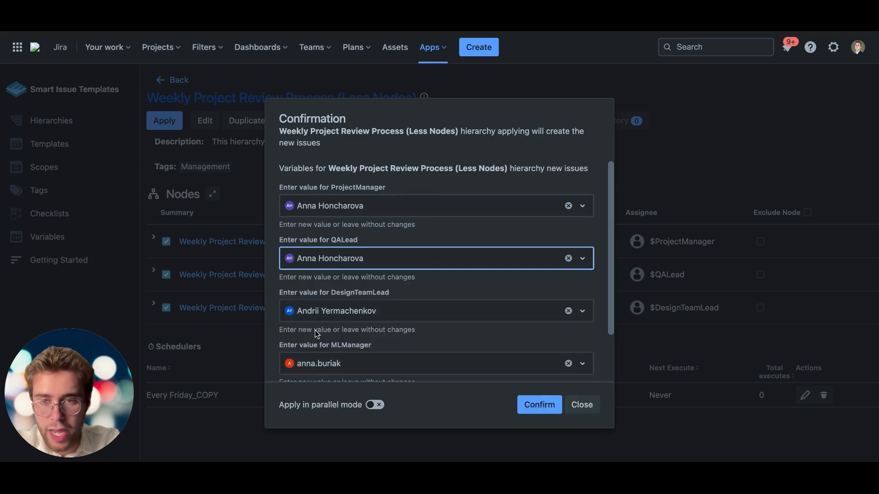
{"action": "left_click", "coordinate": [431, 226]}
Look up a different team member by first name and assign that person to the MLManager variable
{"action": "scroll", "coordinate": [418, 261], "scroll_direction": "down", "scroll_amount": 2}
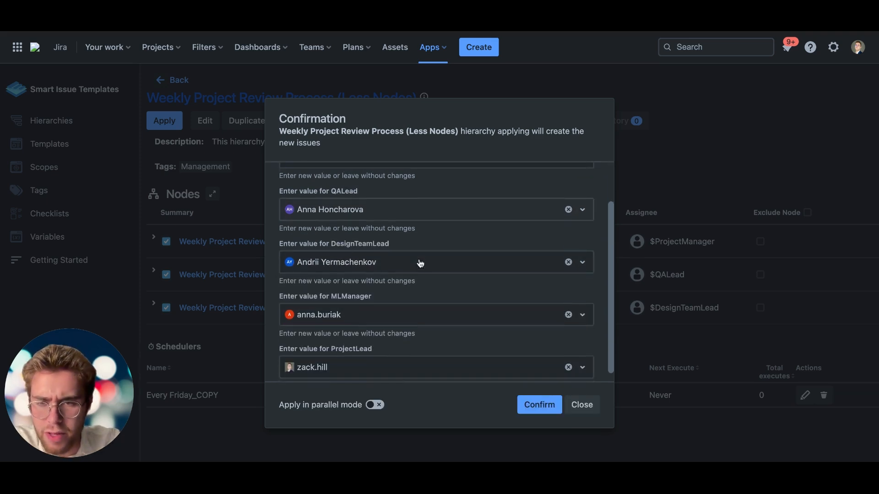
{"action": "scroll", "coordinate": [418, 261], "scroll_direction": "up", "scroll_amount": 2}
{"action": "scroll", "coordinate": [418, 261], "scroll_direction": "down", "scroll_amount": 2}
{"action": "scroll", "coordinate": [357, 310], "scroll_direction": "up", "scroll_amount": 1}
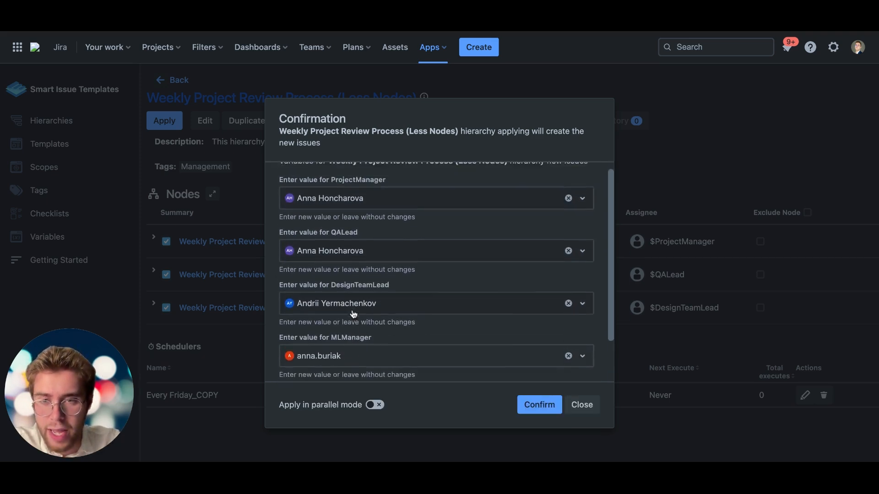
{"action": "scroll", "coordinate": [357, 310], "scroll_direction": "down", "scroll_amount": 1}
{"action": "left_click", "coordinate": [348, 306]}
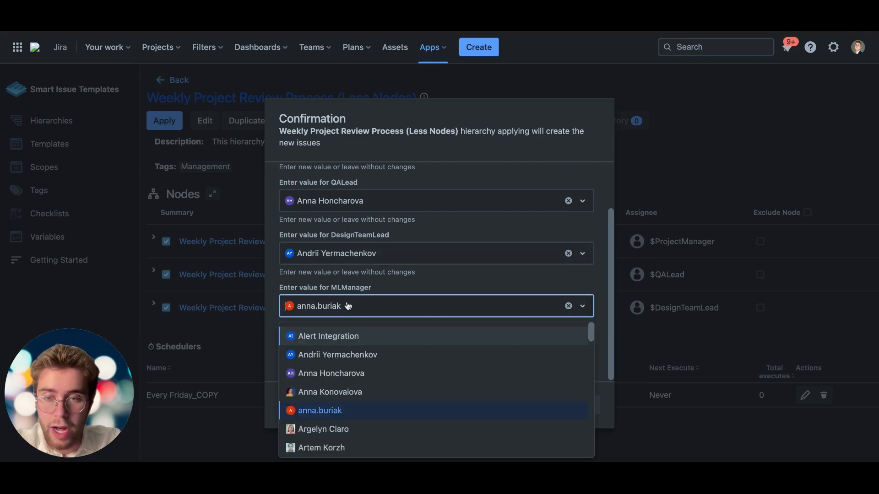
{"action": "type", "text": "riley"}
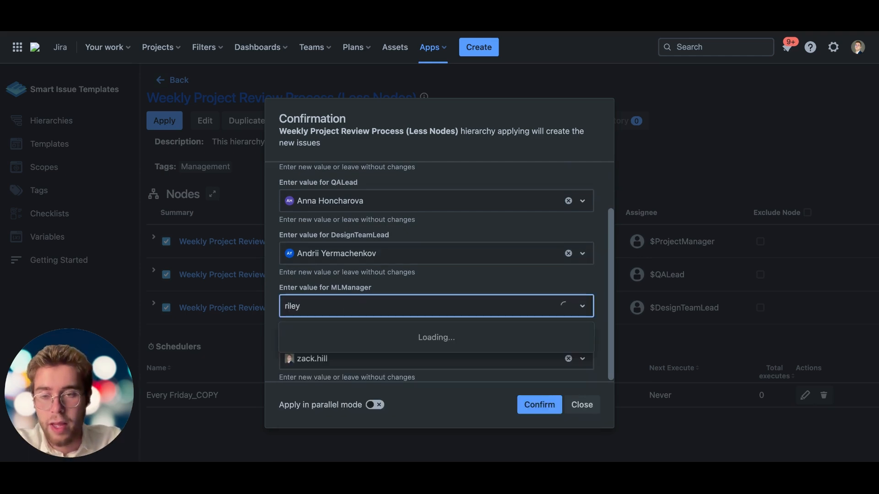
{"action": "left_click", "coordinate": [322, 340]}
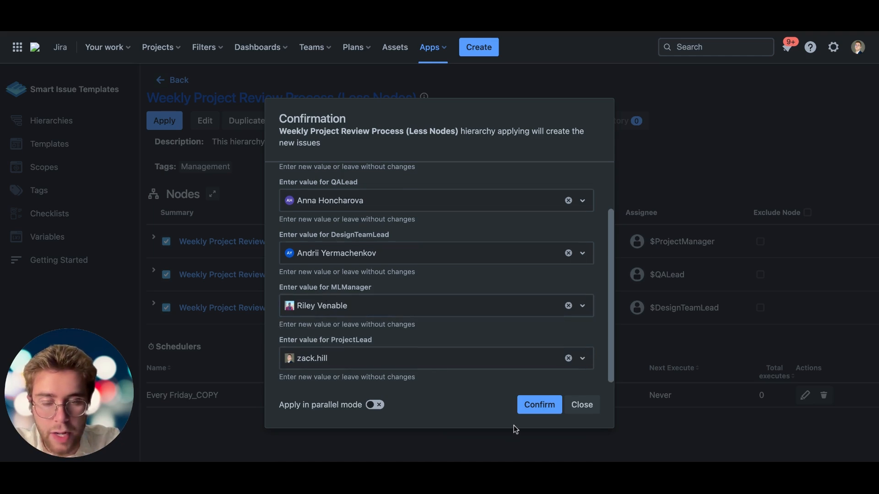
Confirm applying the Weekly Project Review Process (Less Nodes) hierarchy, review the list of created issues, and close the confirmation dialog
{"action": "left_click", "coordinate": [539, 406]}
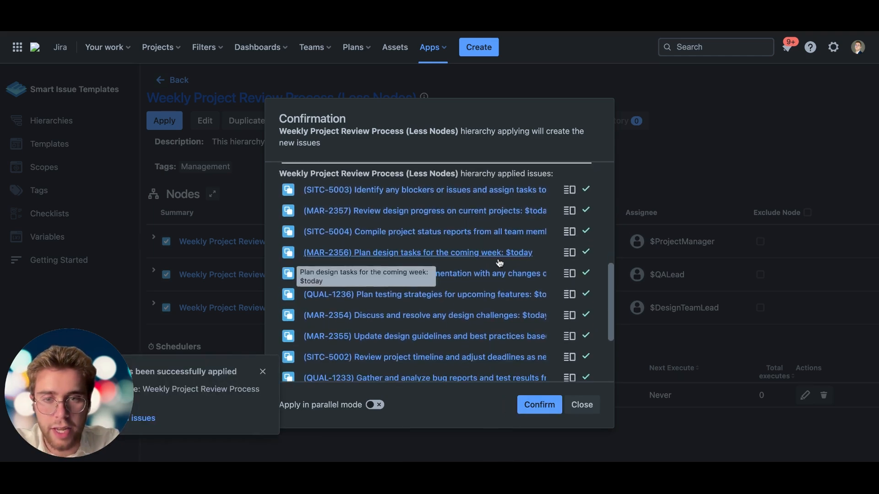
{"action": "scroll", "coordinate": [464, 260], "scroll_direction": "down", "scroll_amount": 3}
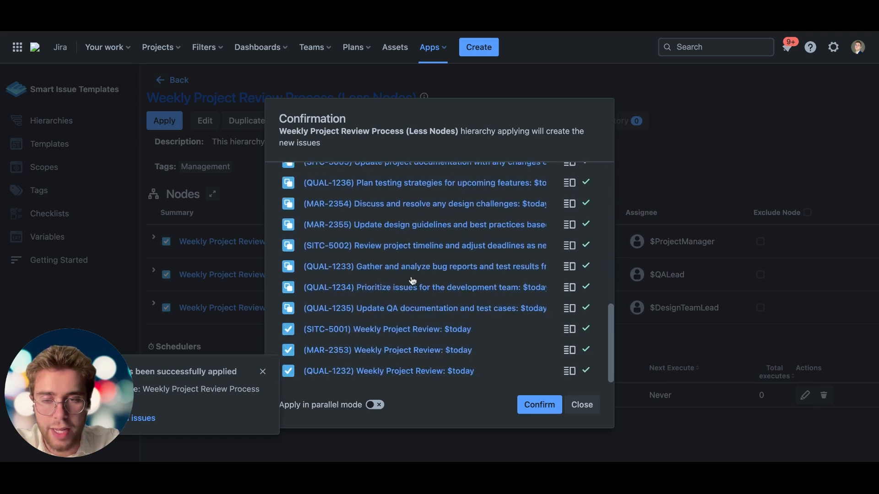
{"action": "scroll", "coordinate": [412, 281], "scroll_direction": "up", "scroll_amount": 5}
{"action": "scroll", "coordinate": [410, 281], "scroll_direction": "down", "scroll_amount": 5}
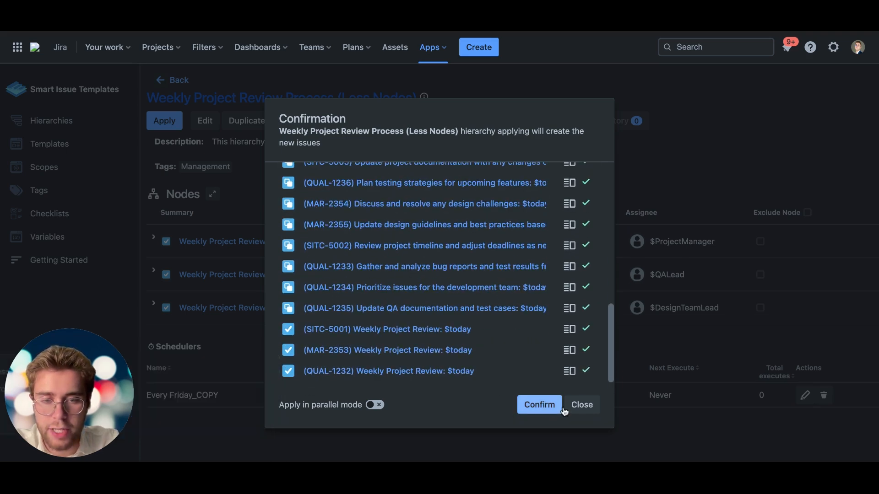
{"action": "left_click", "coordinate": [579, 411]}
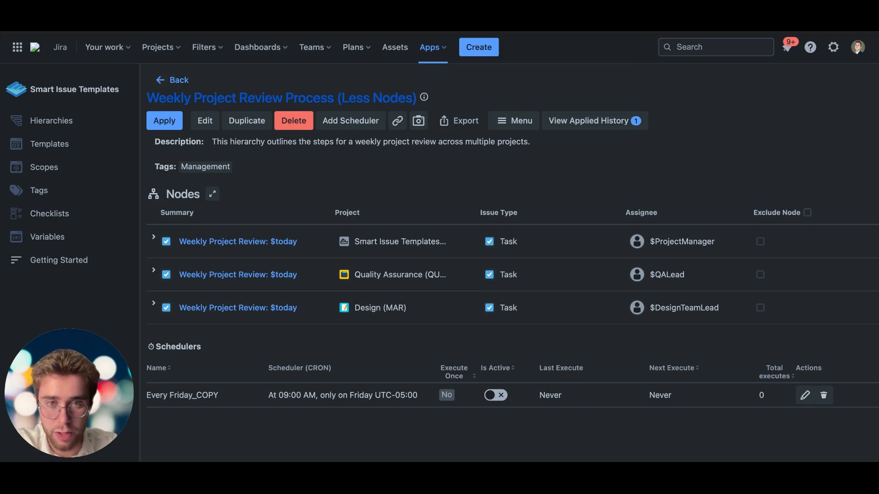
Open the hierarchy's applied history and expand all three Weekly Project Review tasks to view their subtasks
{"action": "left_click", "coordinate": [567, 131]}
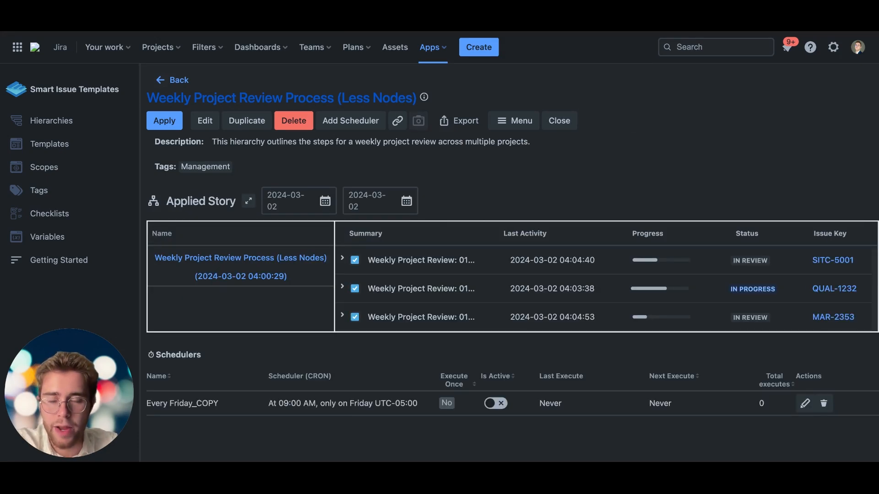
{"action": "left_click", "coordinate": [342, 258]}
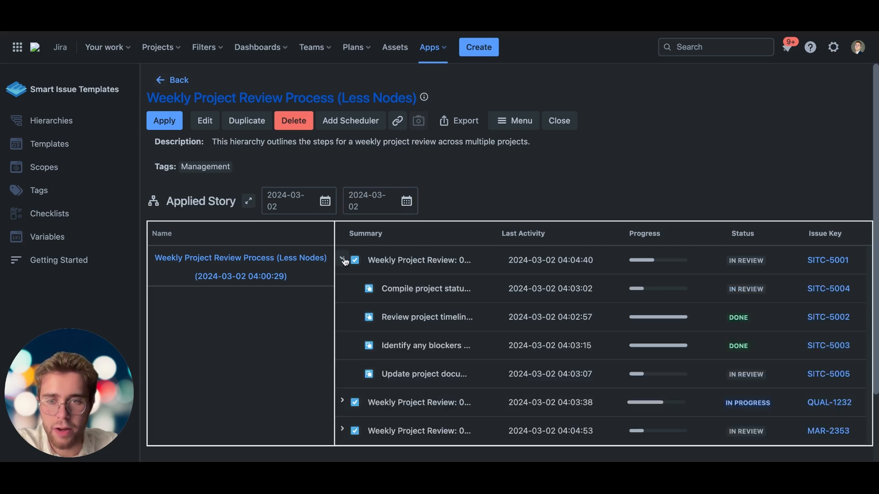
{"action": "left_click", "coordinate": [342, 400]}
{"action": "scroll", "coordinate": [343, 403], "scroll_direction": "down", "scroll_amount": 2}
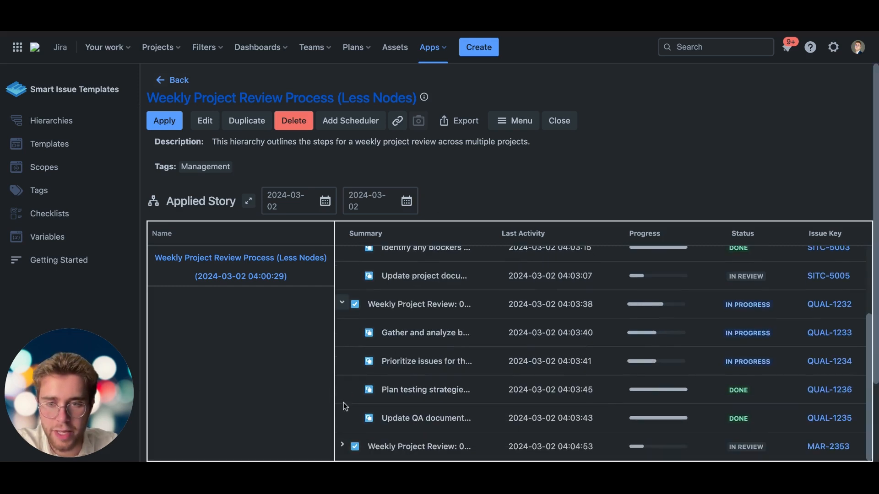
{"action": "left_click", "coordinate": [342, 445]}
{"action": "scroll", "coordinate": [393, 293], "scroll_direction": "down", "scroll_amount": 4}
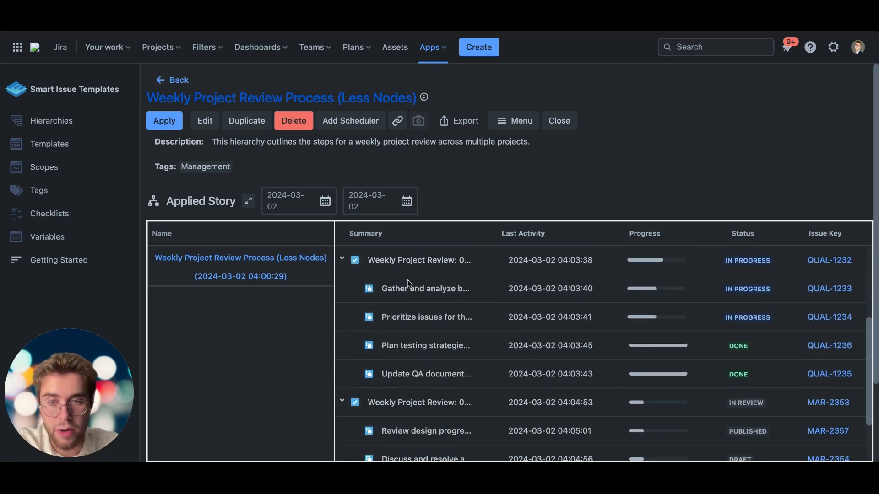
{"action": "scroll", "coordinate": [404, 292], "scroll_direction": "up", "scroll_amount": 7}
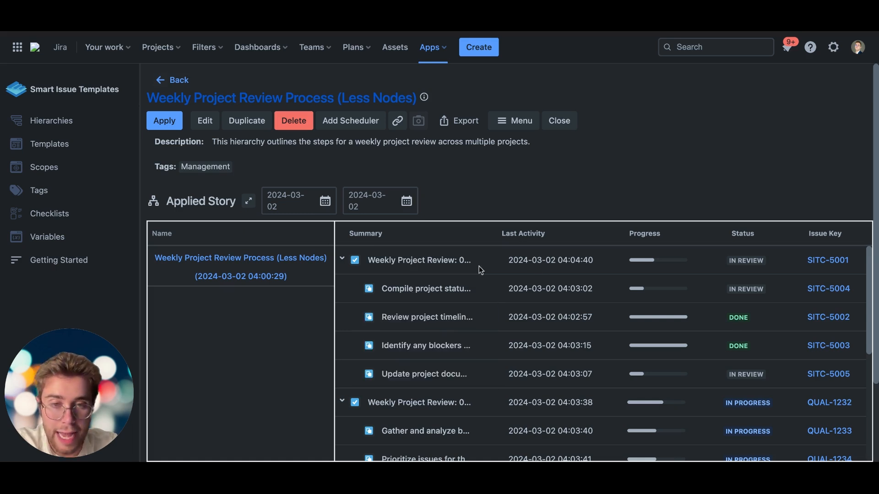
Examine the last activity, progress and status of every applied task and subtask across the three projects
{"action": "left_click_drag", "start_coordinate": [494, 237], "coordinate": [561, 236]}
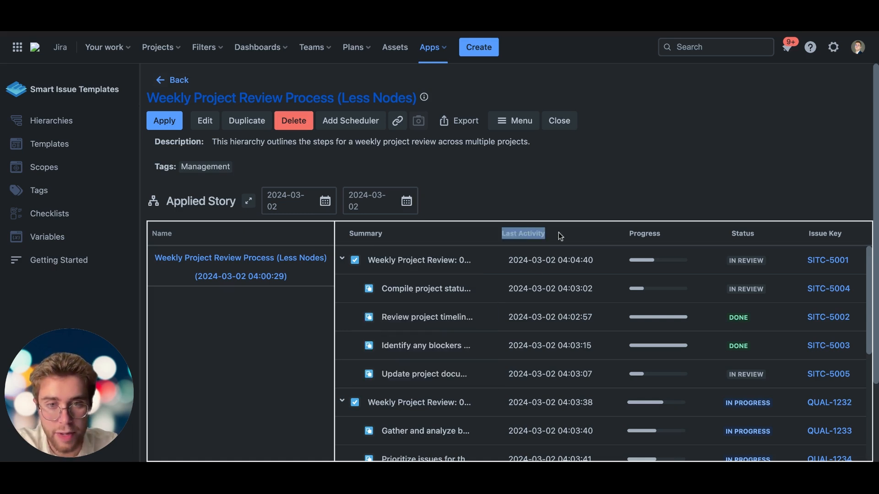
{"action": "left_click", "coordinate": [554, 235]}
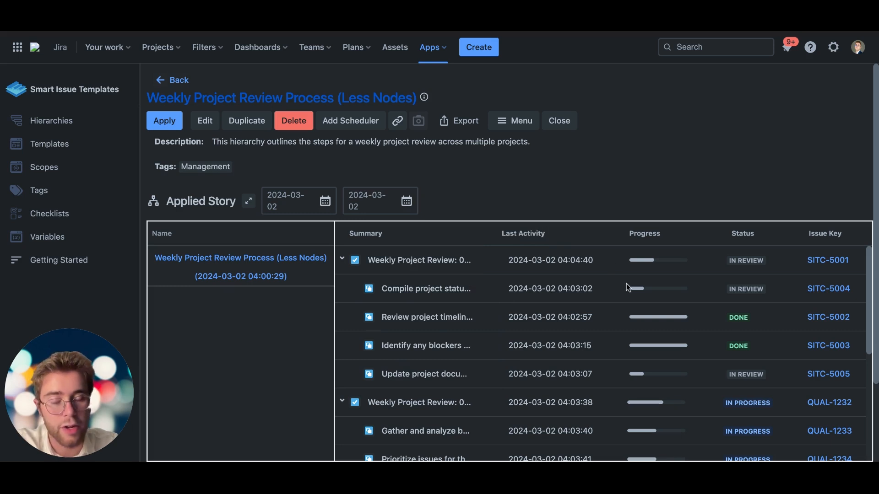
{"action": "scroll", "coordinate": [648, 268], "scroll_direction": "down", "scroll_amount": 1}
{"action": "scroll", "coordinate": [638, 273], "scroll_direction": "up", "scroll_amount": 1}
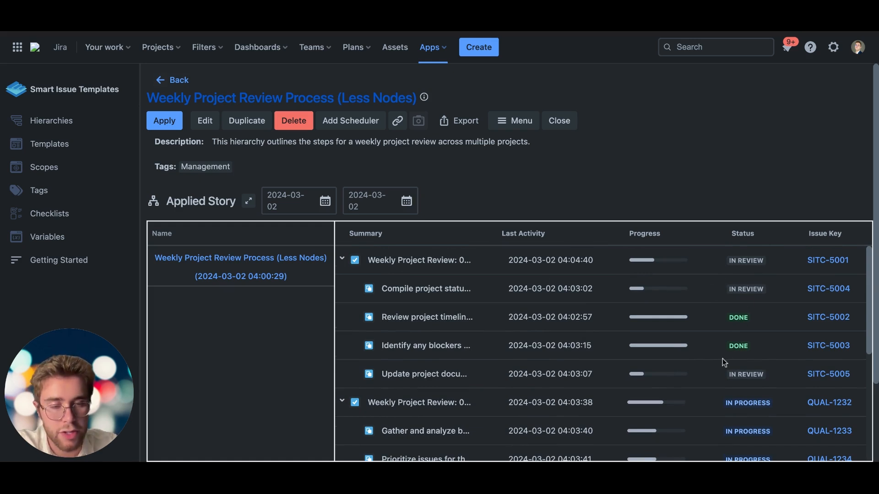
{"action": "scroll", "coordinate": [684, 319], "scroll_direction": "down", "scroll_amount": 3}
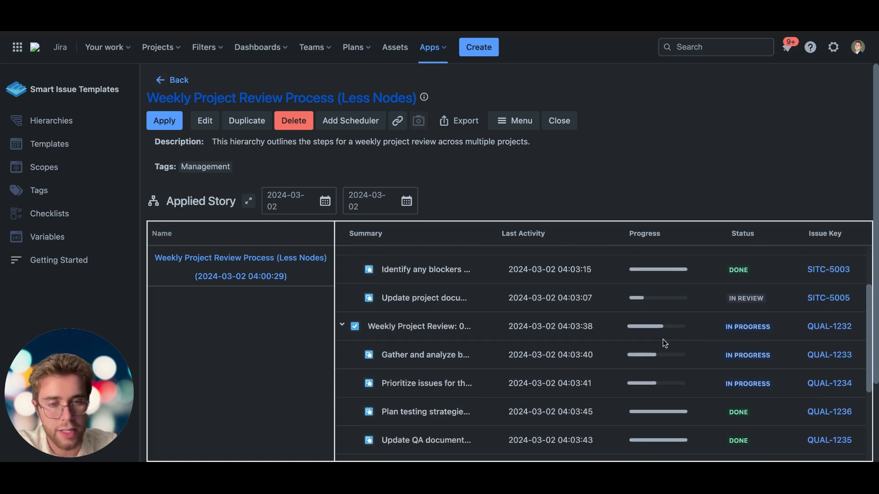
{"action": "scroll", "coordinate": [712, 376], "scroll_direction": "down", "scroll_amount": 5}
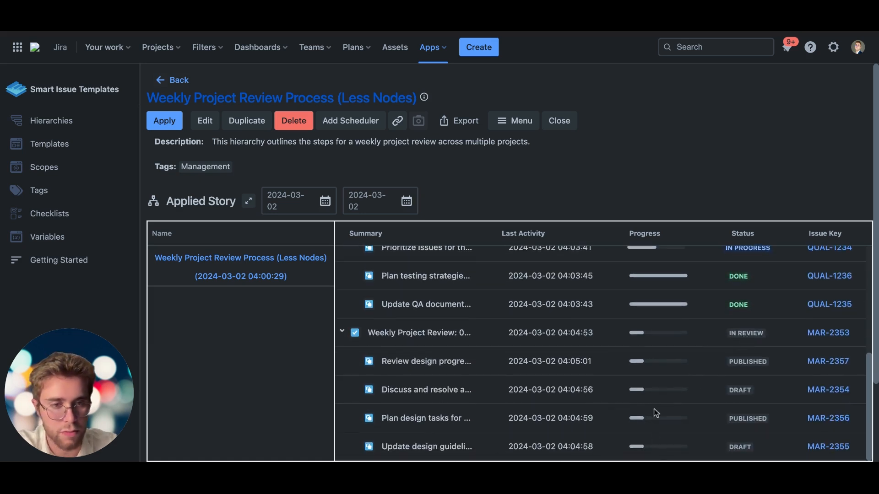
{"action": "scroll", "coordinate": [655, 399], "scroll_direction": "up", "scroll_amount": 7}
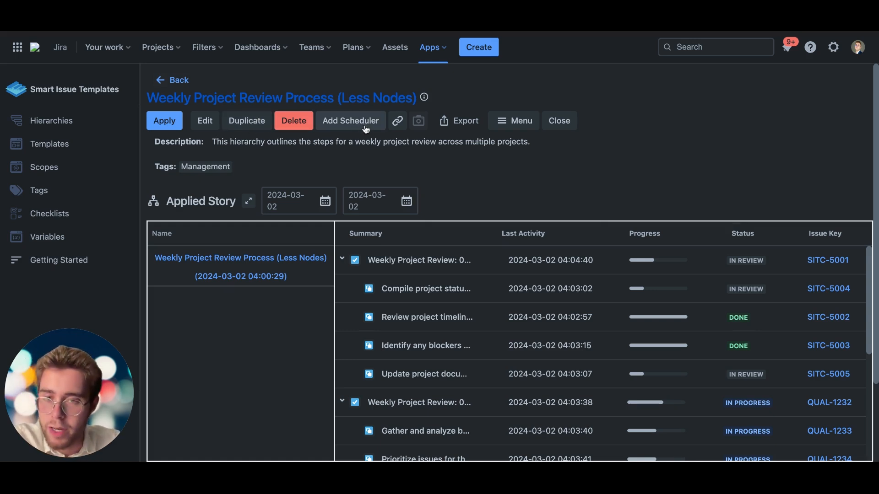
{"action": "left_click", "coordinate": [397, 128]}
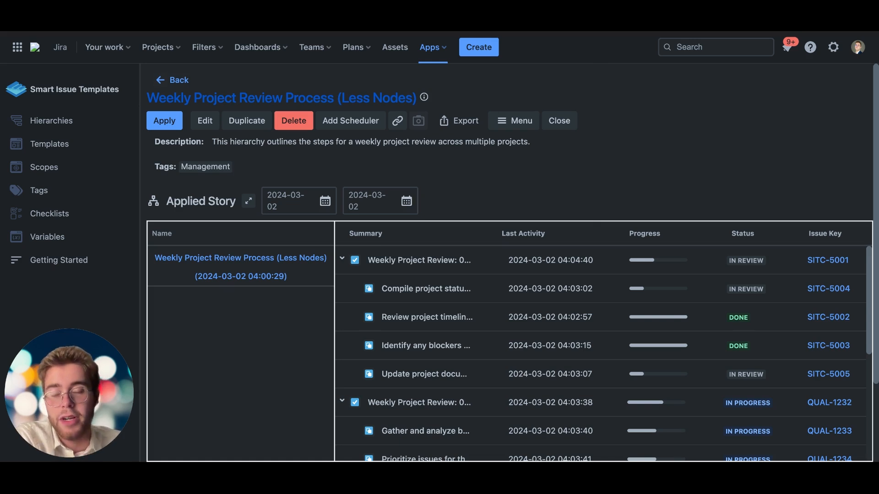
{"action": "left_click", "coordinate": [510, 122]}
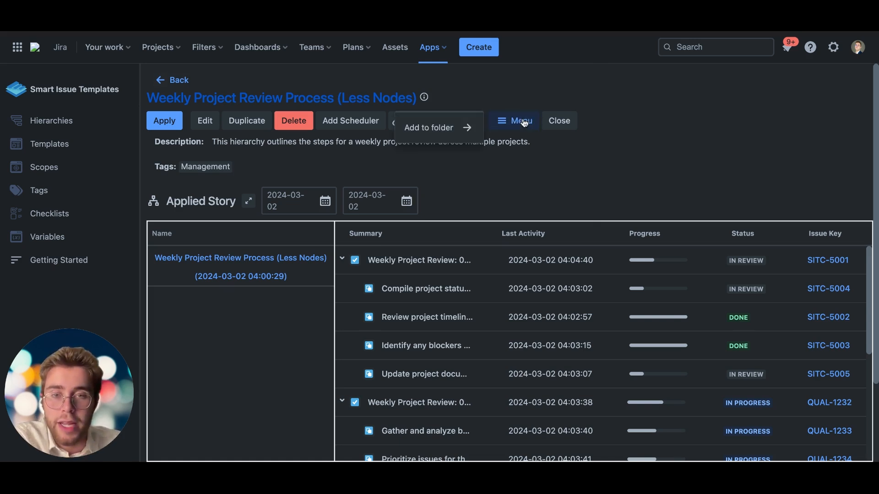
{"action": "left_click", "coordinate": [506, 131]}
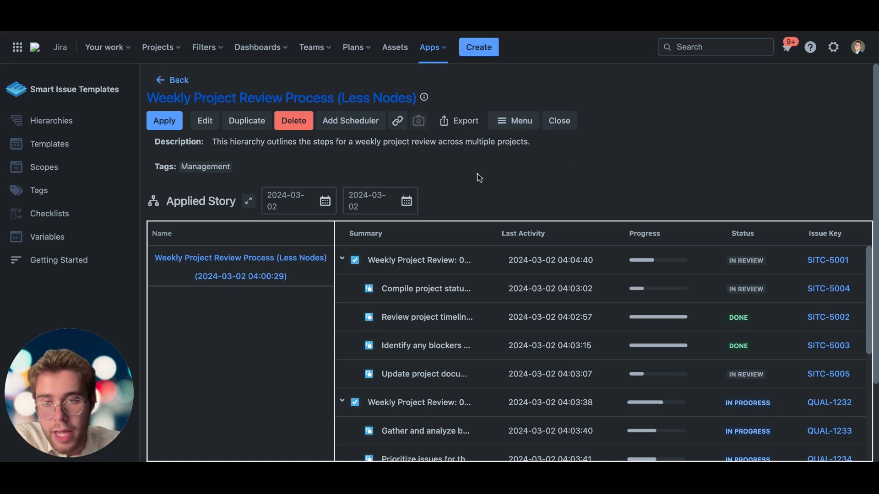